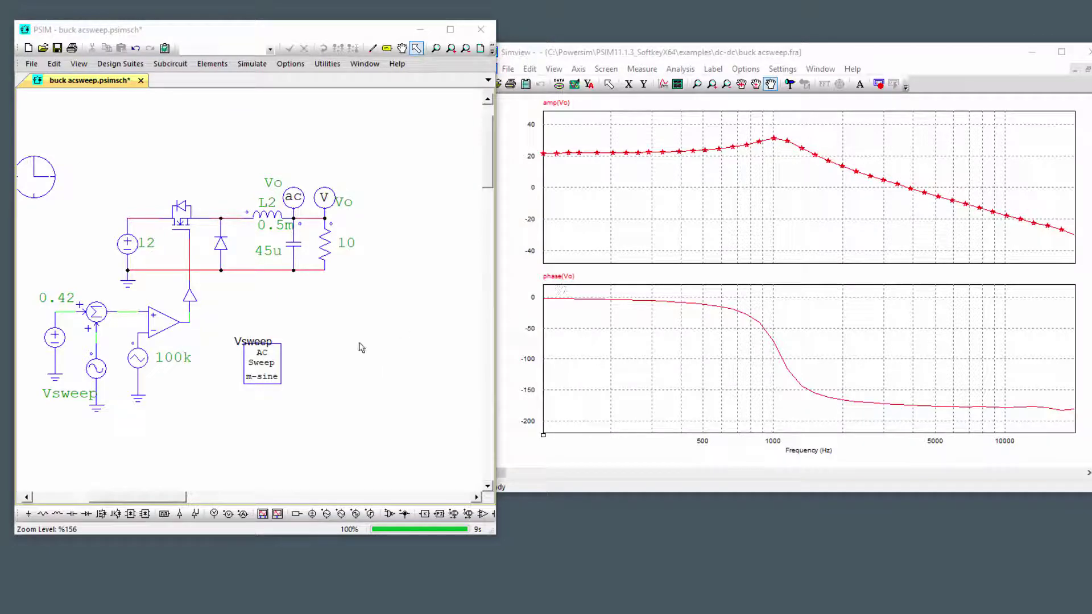
Step: Bring the buck converter schematic window to the front
left_click(421, 348)
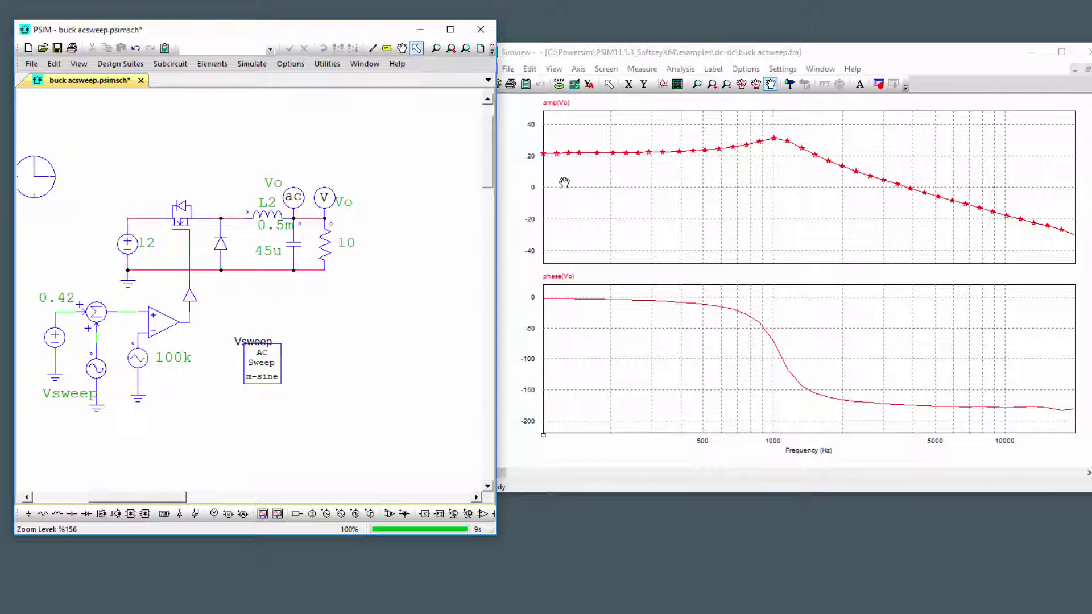
Step: Open the Vsweep parameters, review the 100 Hz start frequency, and close them
double_click(263, 380)
left_click(467, 434)
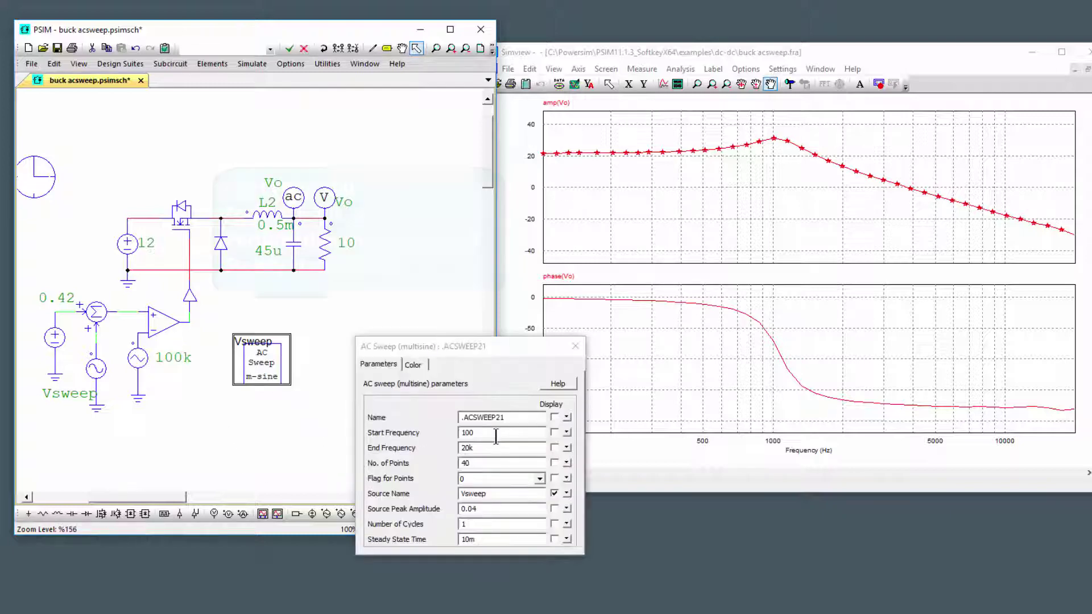
double_click(467, 433)
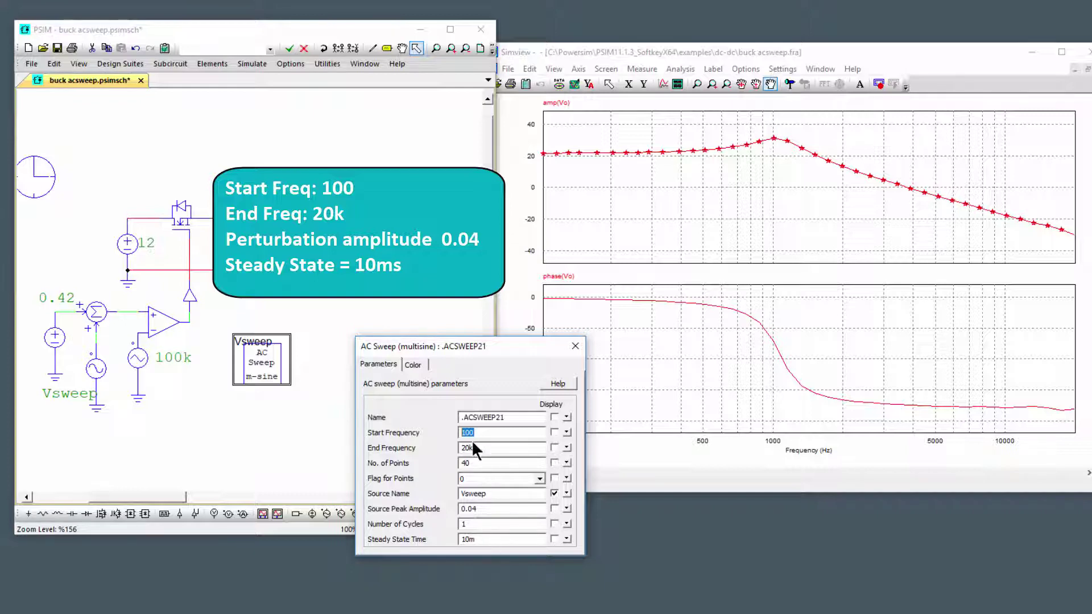
left_click(487, 433)
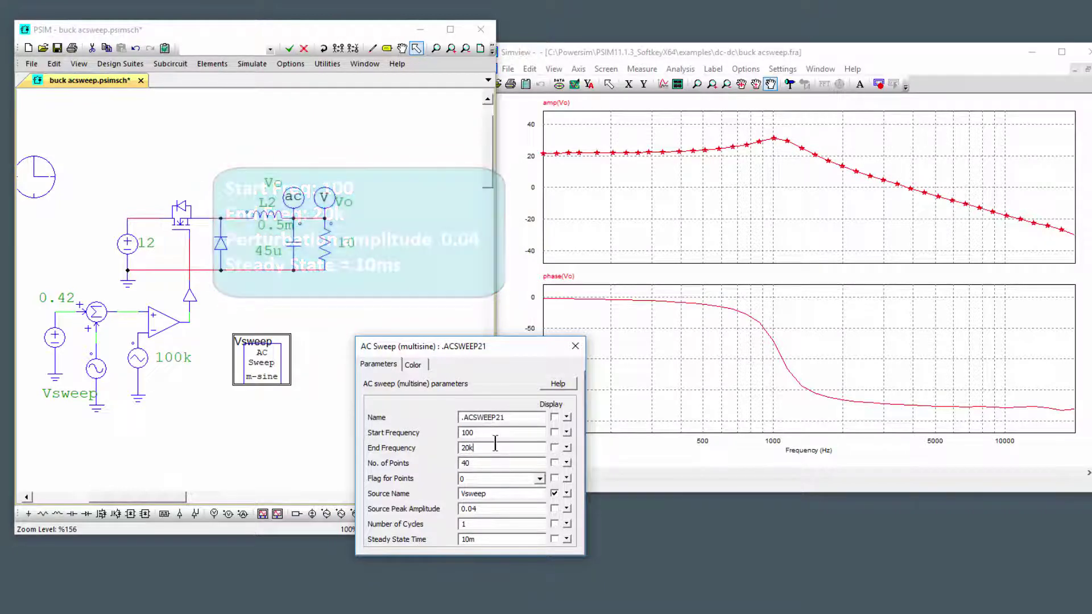
left_click(574, 347)
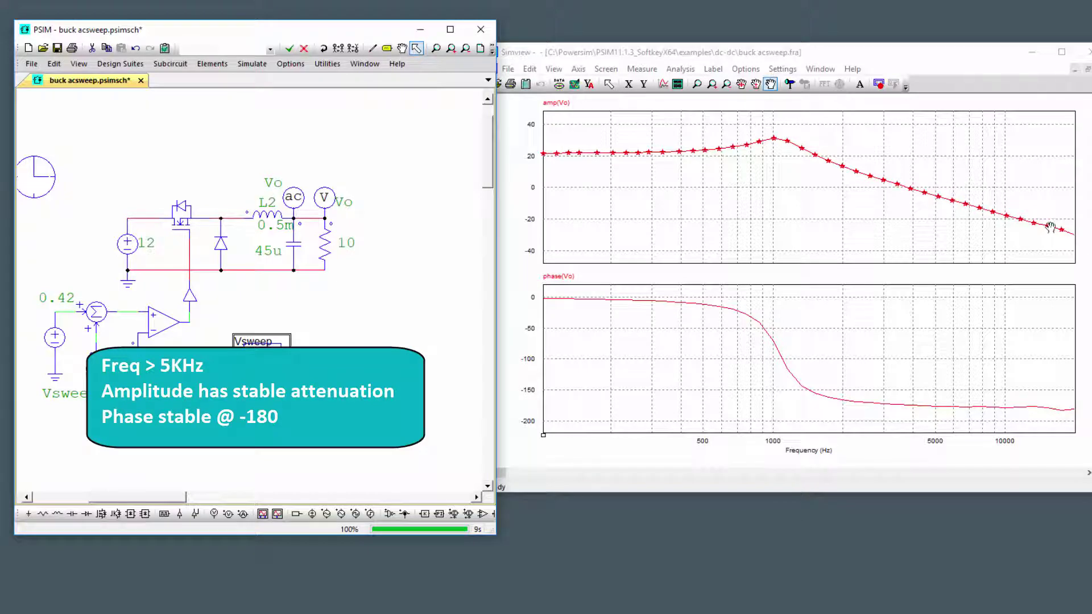
Step: Reopen the Vsweep parameters to check the 20k end frequency, then close them
double_click(262, 341)
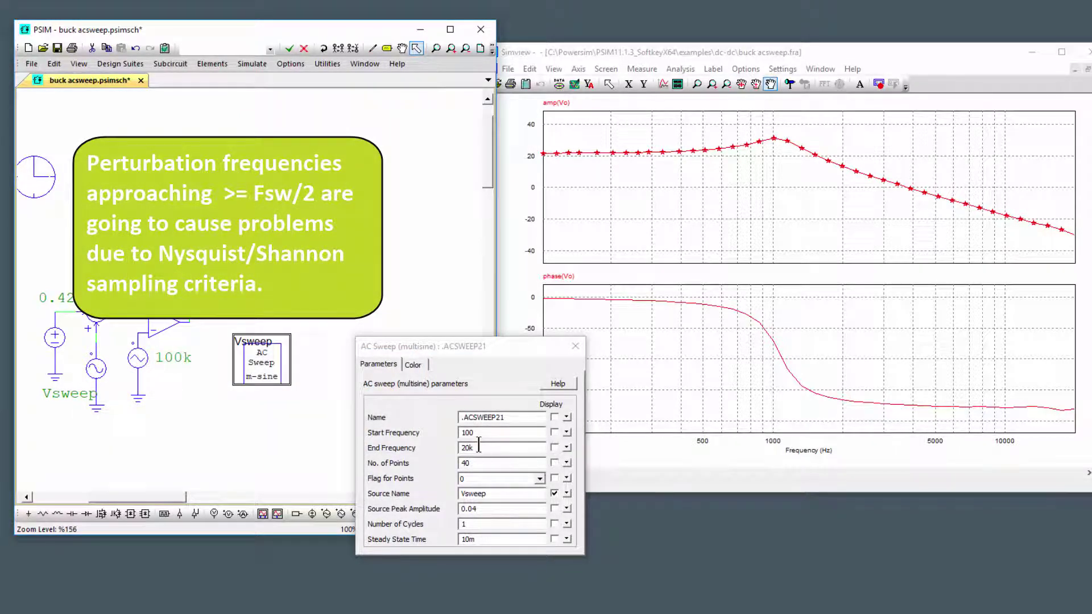
left_click(479, 447)
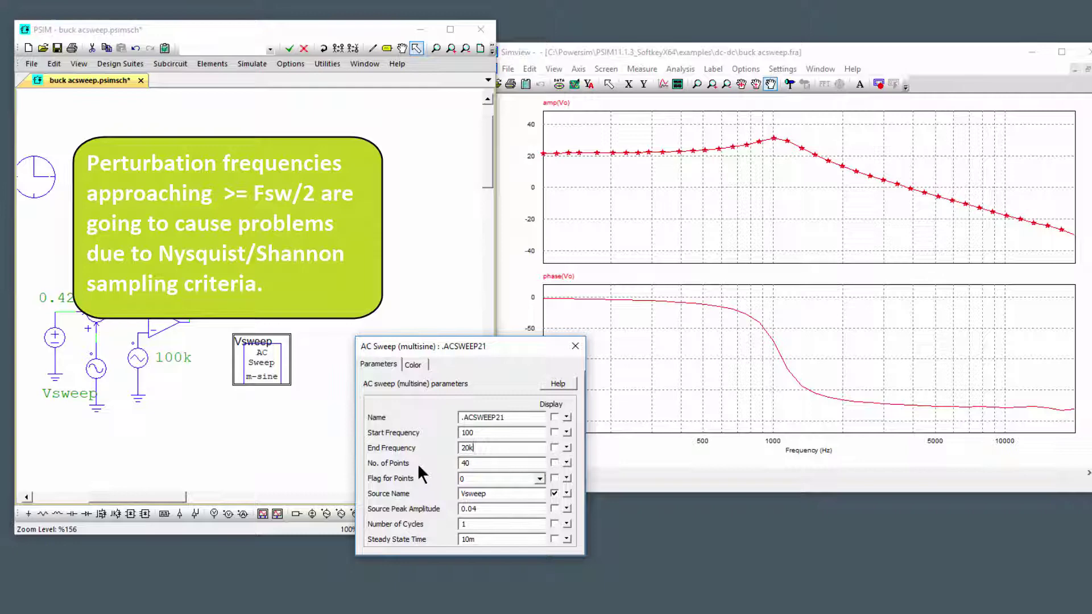
left_click(574, 345)
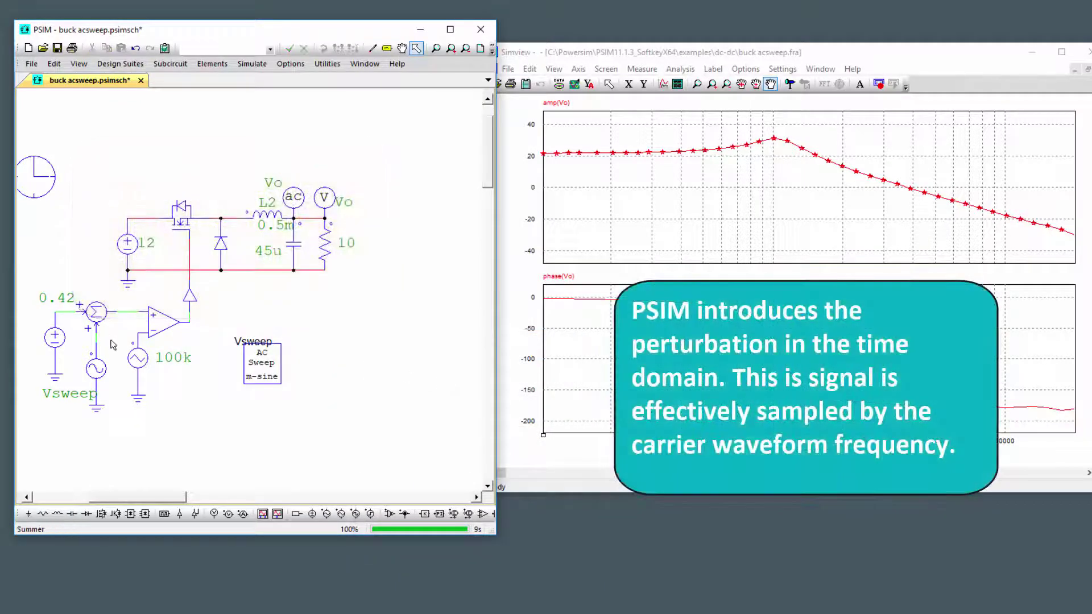
double_click(276, 373)
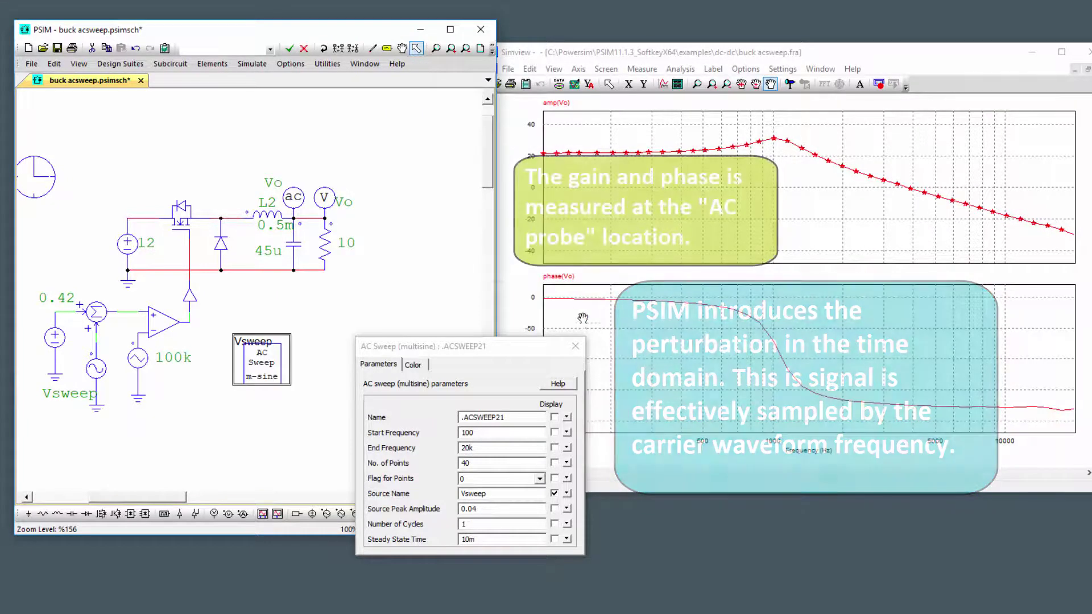
left_click(575, 345)
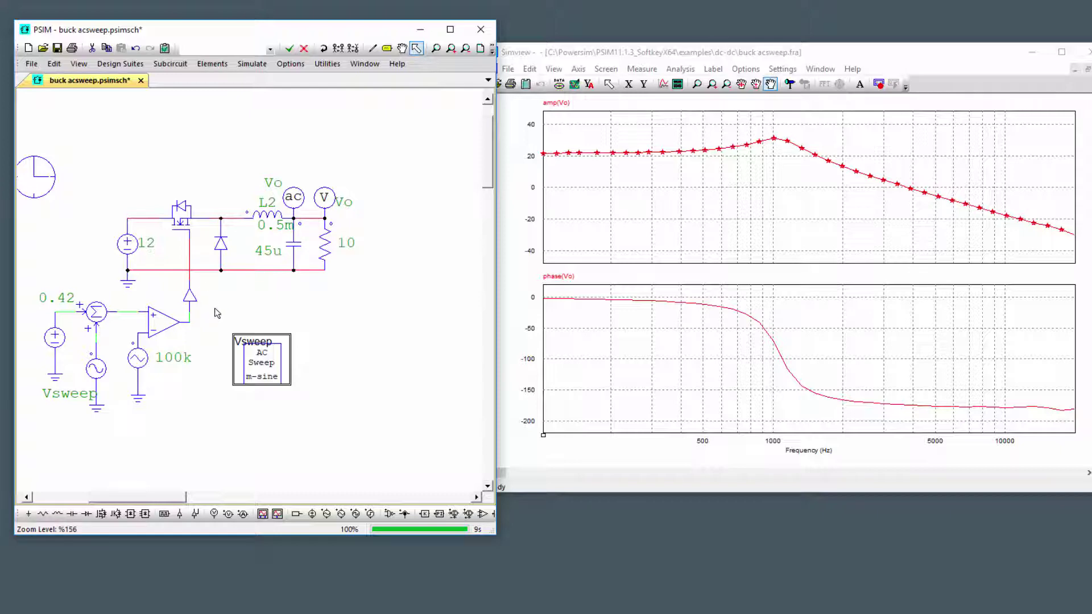
left_click(404, 312)
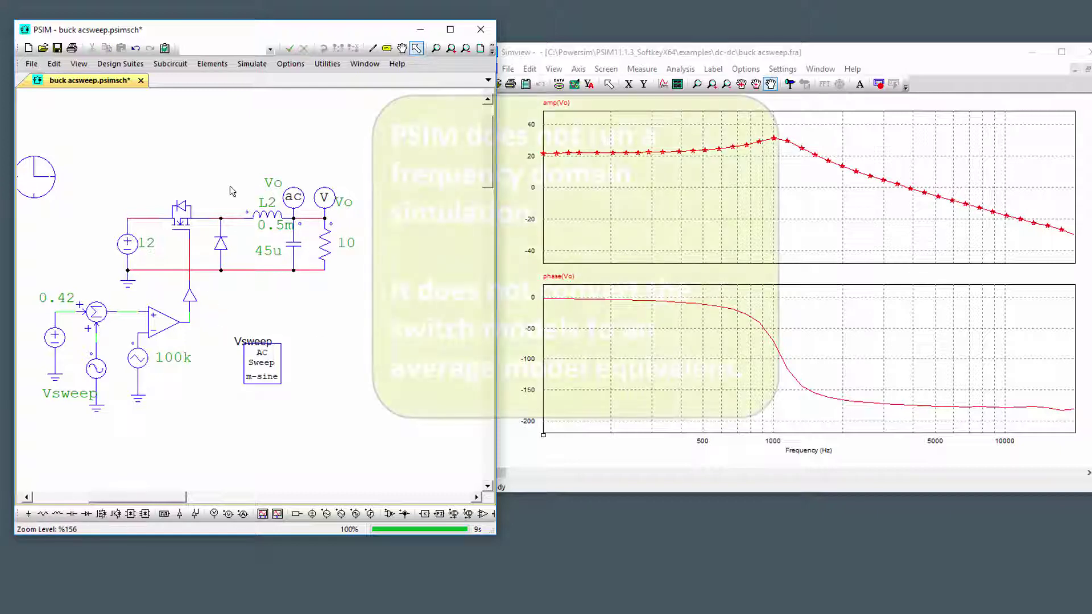
left_click_drag(171, 189, 243, 298)
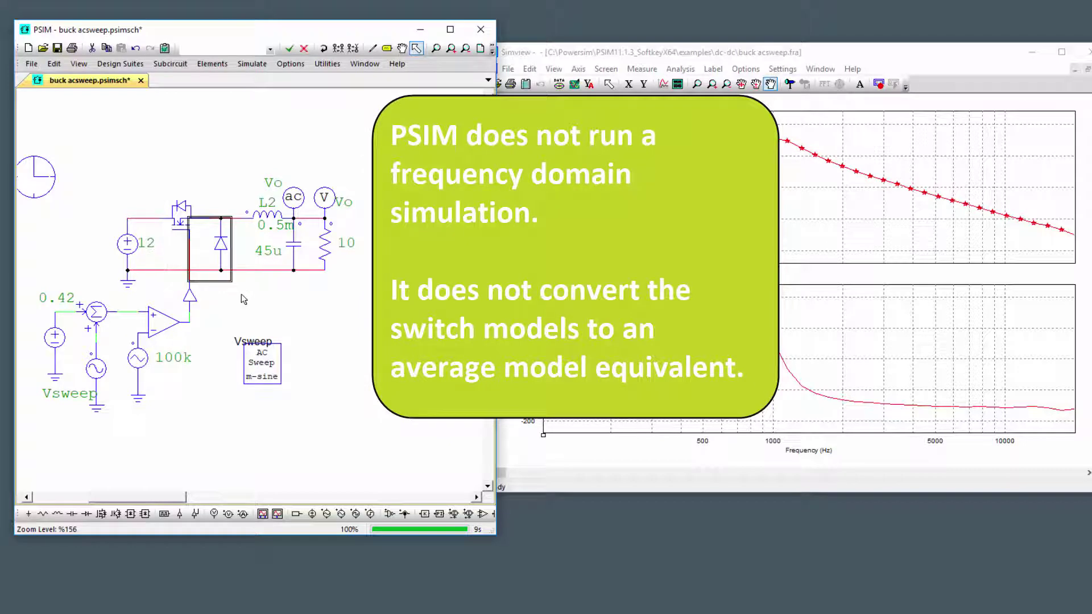
left_click(243, 298)
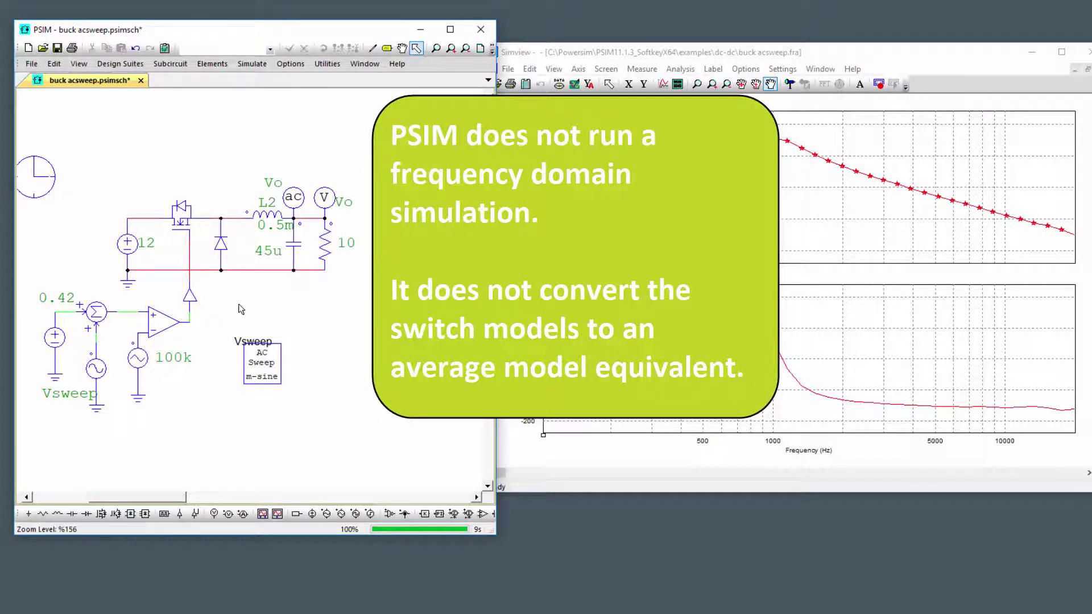
left_click_drag(154, 192, 236, 287)
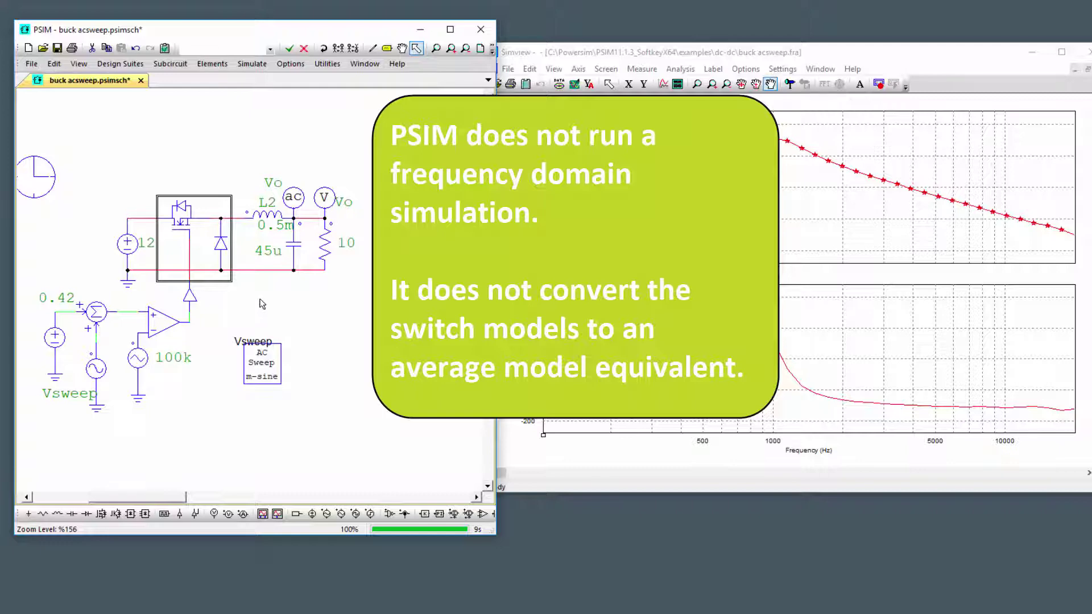
left_click(180, 380)
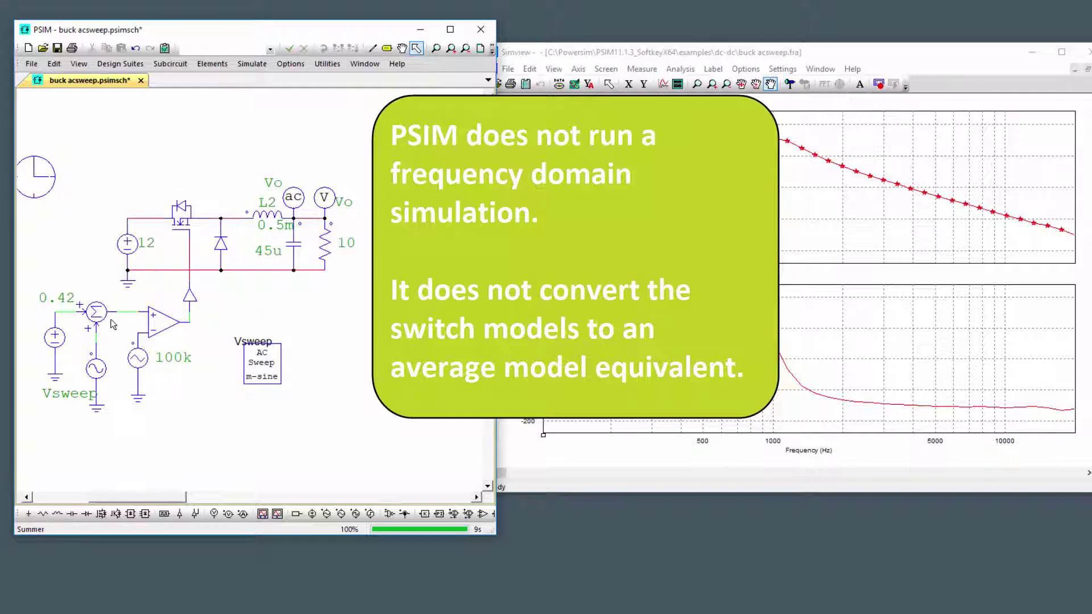
left_click_drag(114, 323, 173, 385)
key("Delete")
key("ctrl+z")
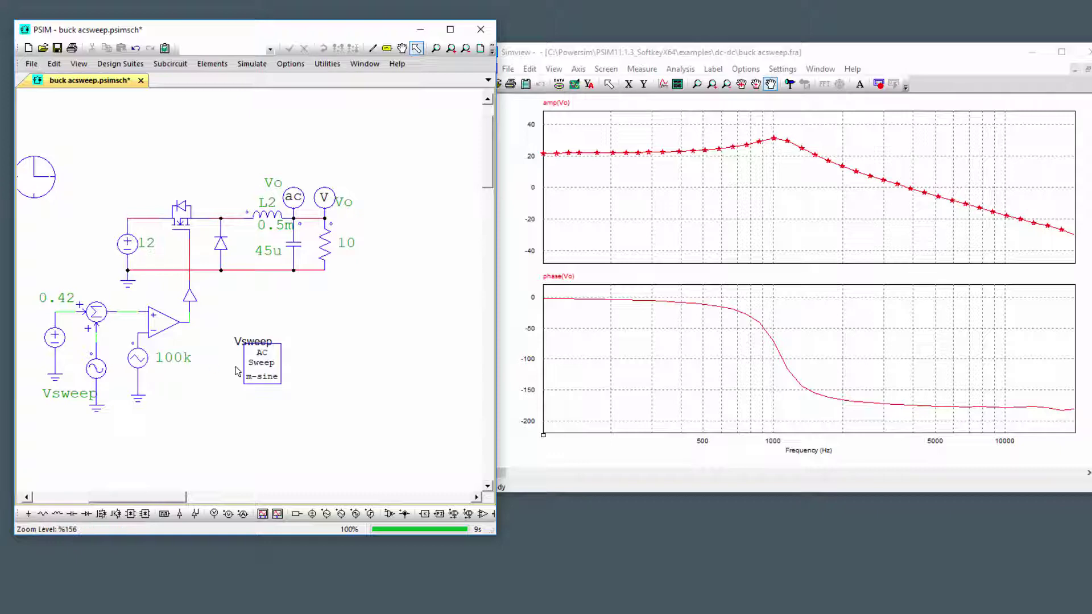
Step: Check the Vsweep end frequency, then select and deselect parts of the circuit
double_click(256, 360)
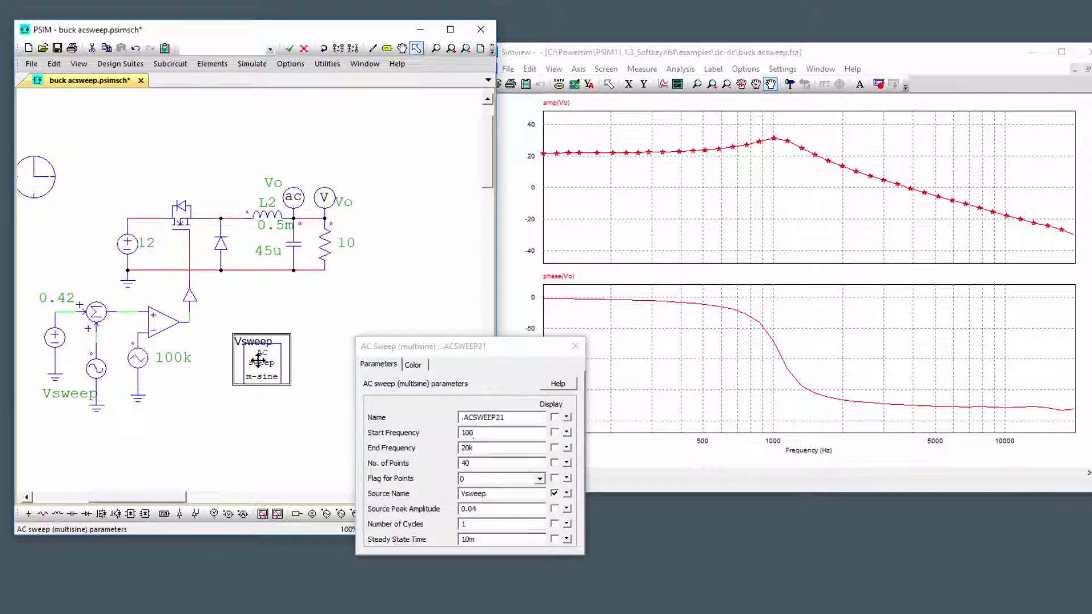
left_click(477, 448)
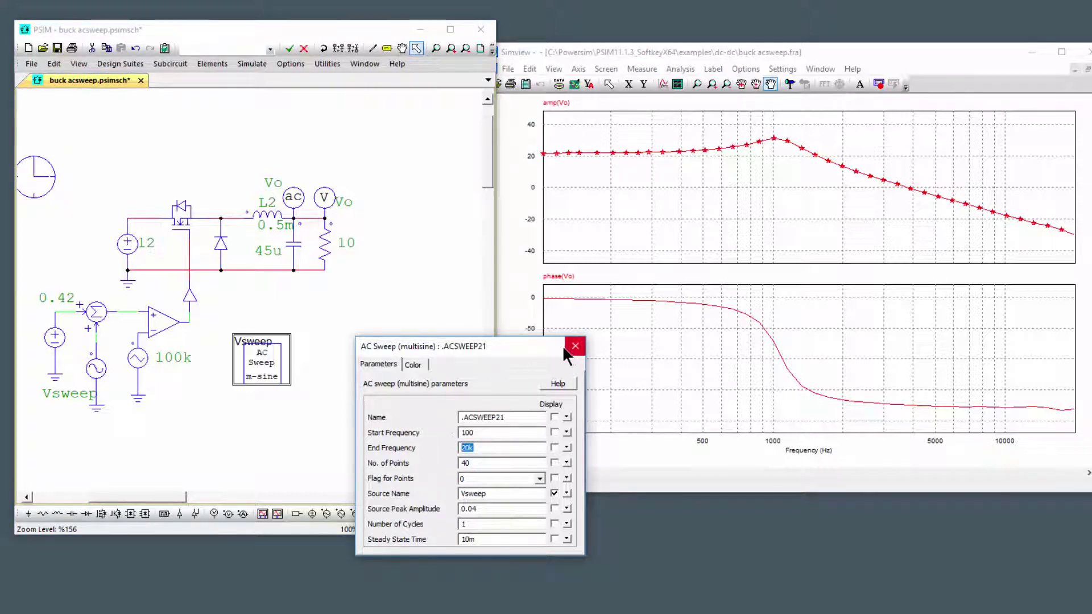
left_click(250, 421)
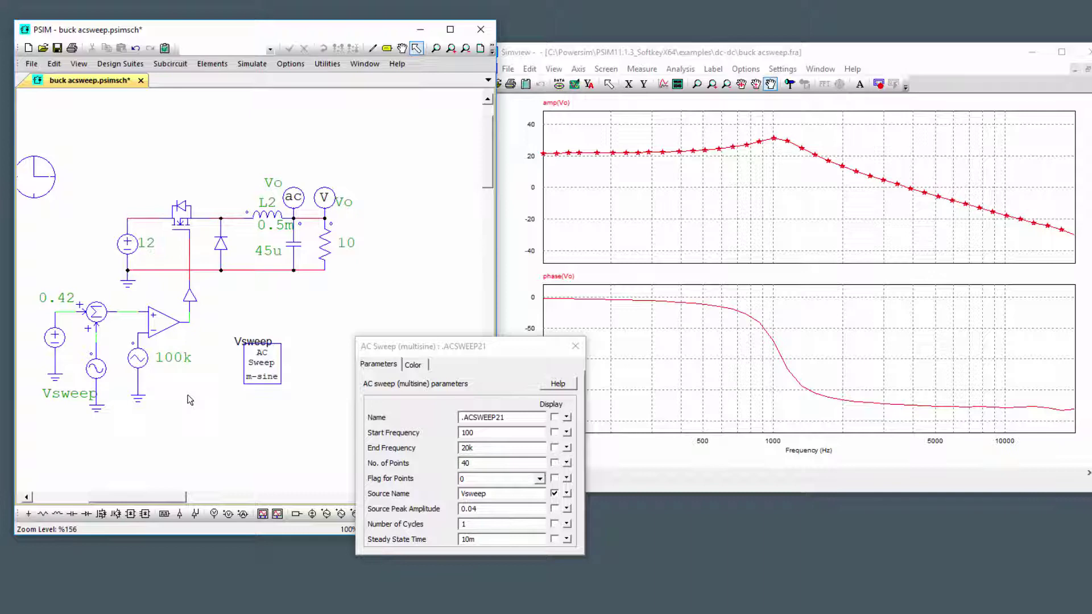
left_click_drag(139, 193, 245, 294)
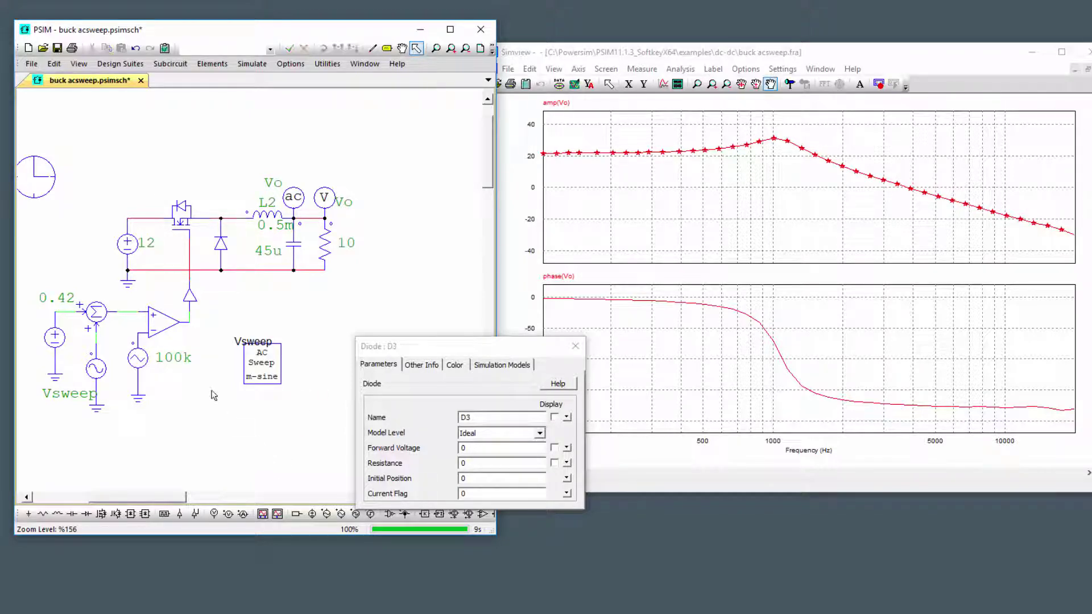
left_click_drag(117, 171, 237, 437)
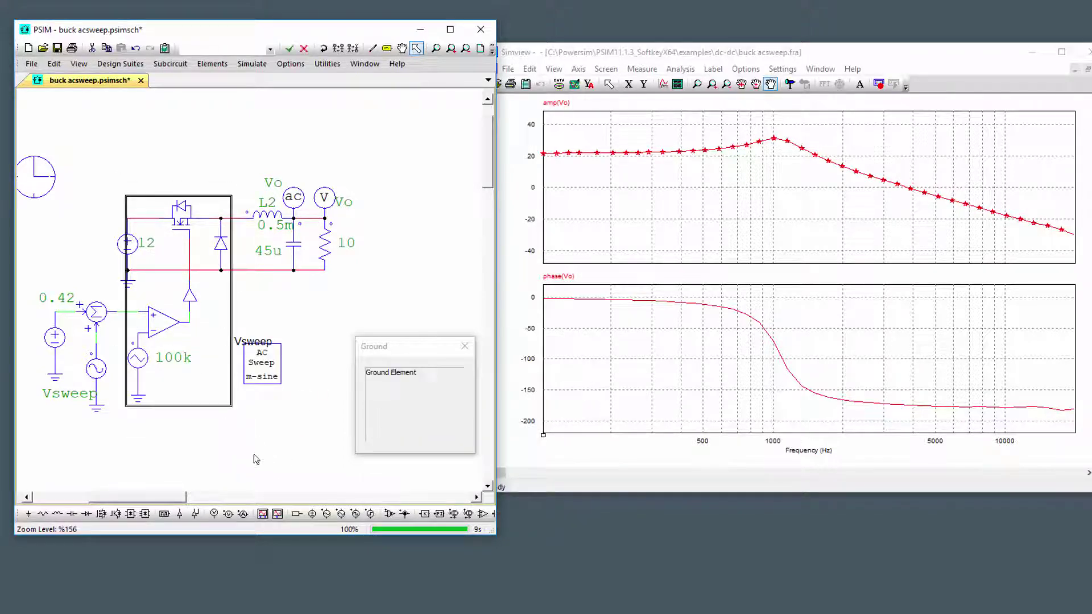
left_click(465, 346)
left_click(416, 330)
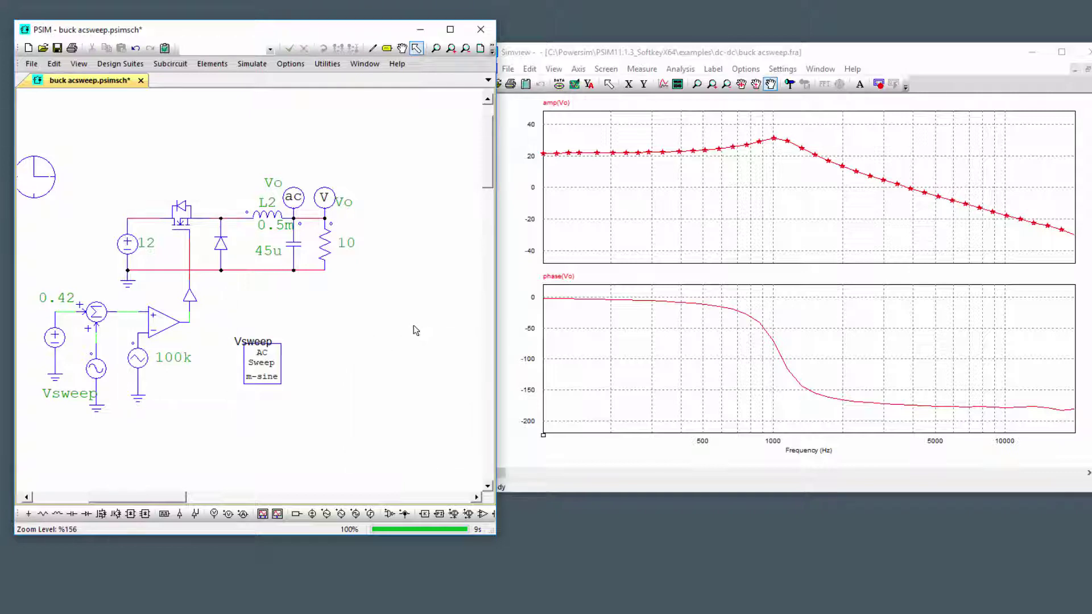
Step: Change the Vsweep end frequency from 20k to 80k
double_click(263, 364)
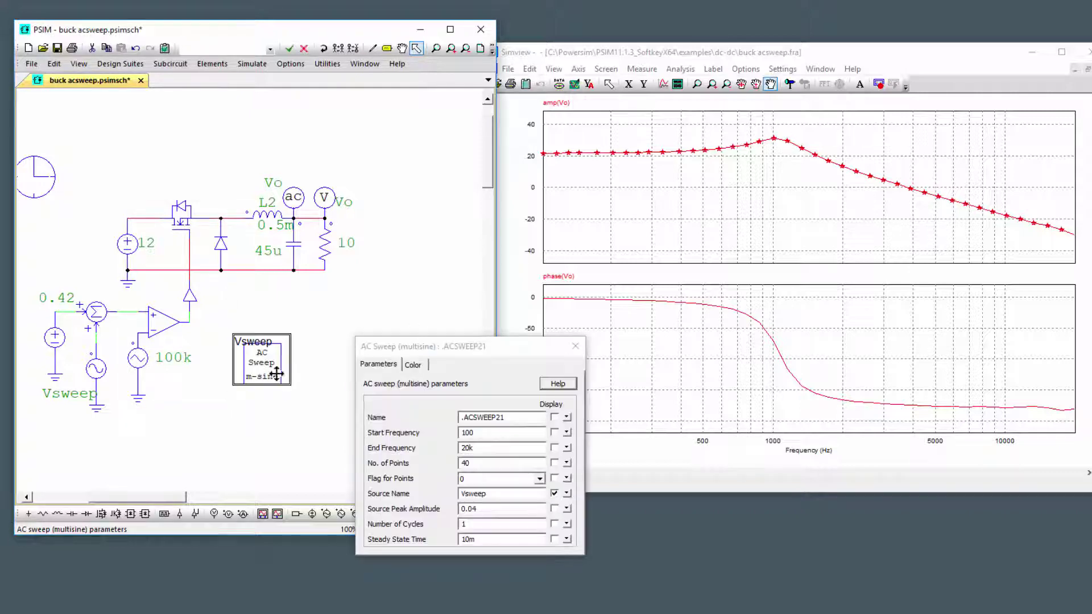
double_click(506, 448)
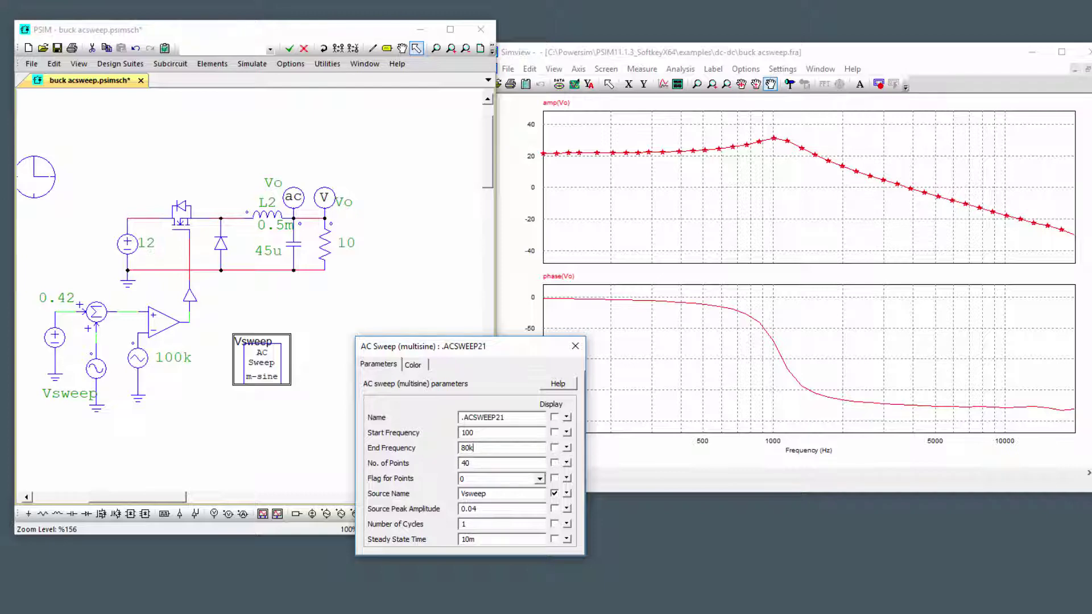
left_click(232, 124)
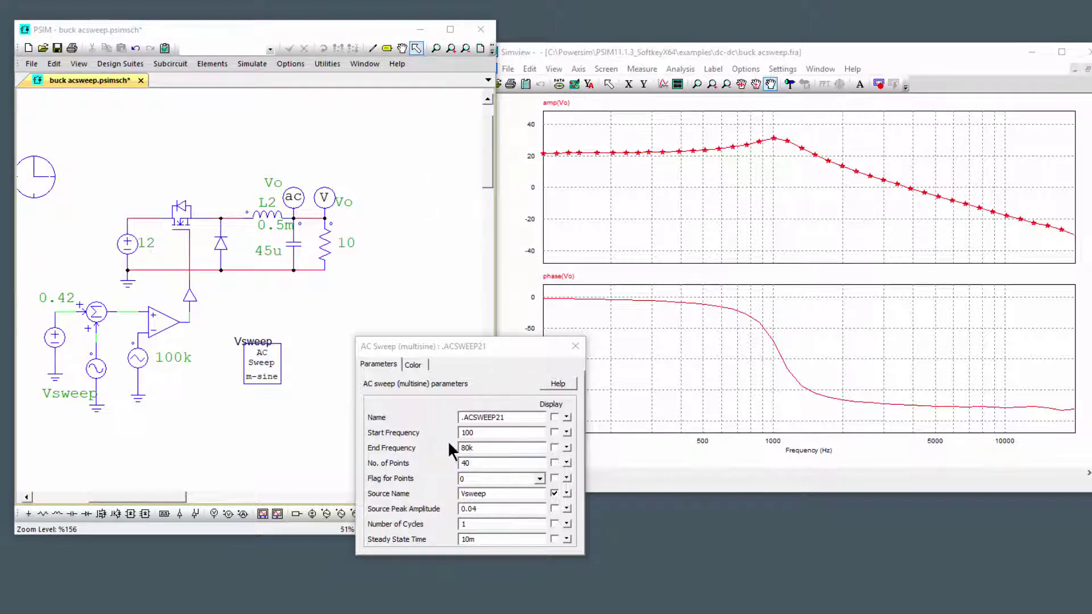
Step: Move the Vsweep dialog aside and begin changing the 80k end frequency back to 20k
left_click_drag(471, 349, 360, 282)
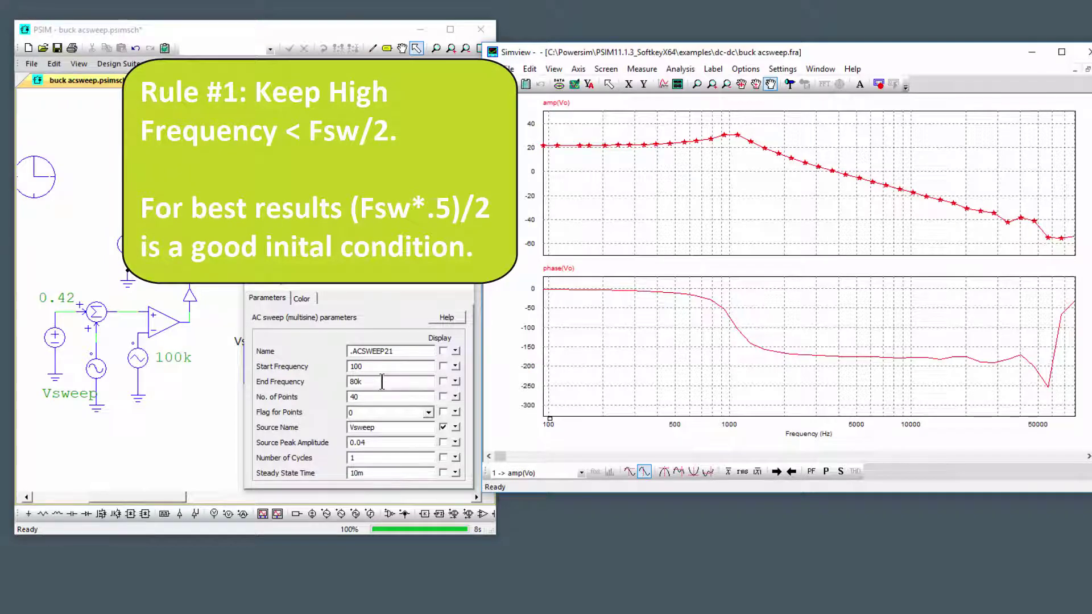
double_click(382, 381)
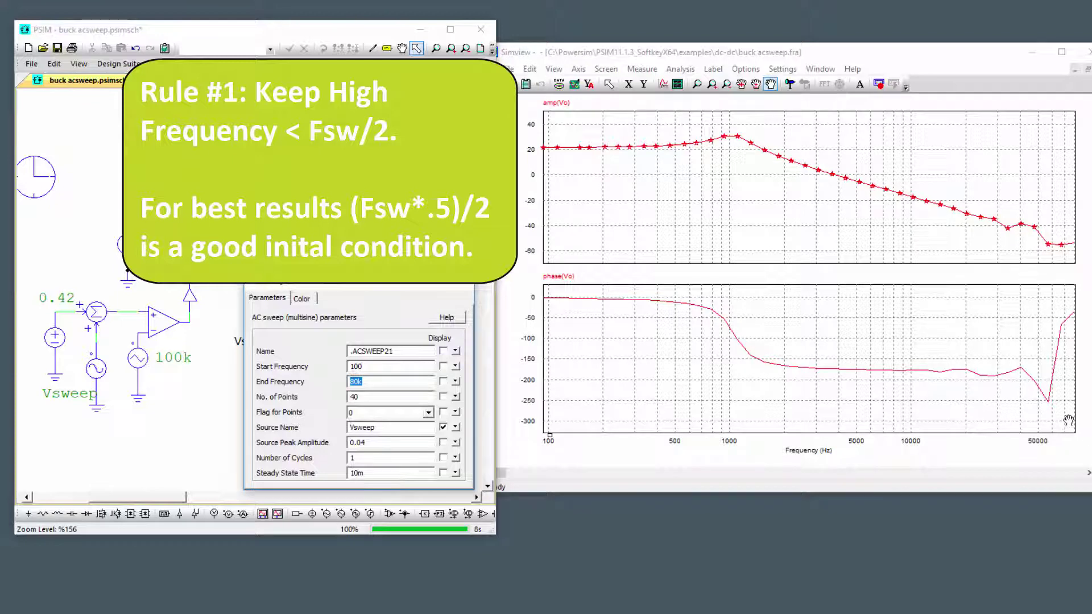
left_click(355, 382)
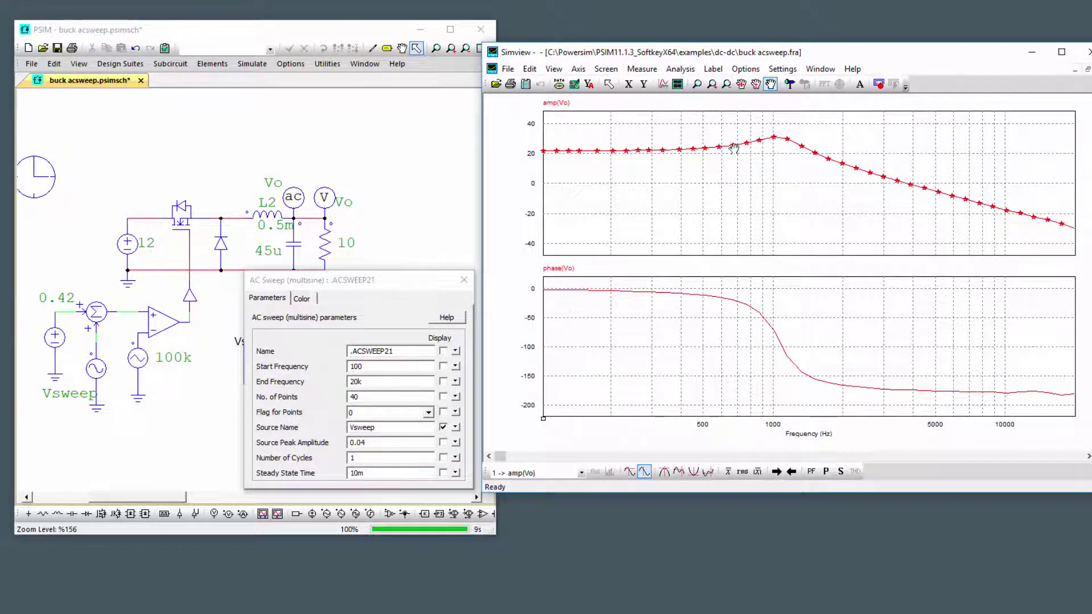
Step: Move the Simulation Control clock element above the circuit
left_click(47, 182)
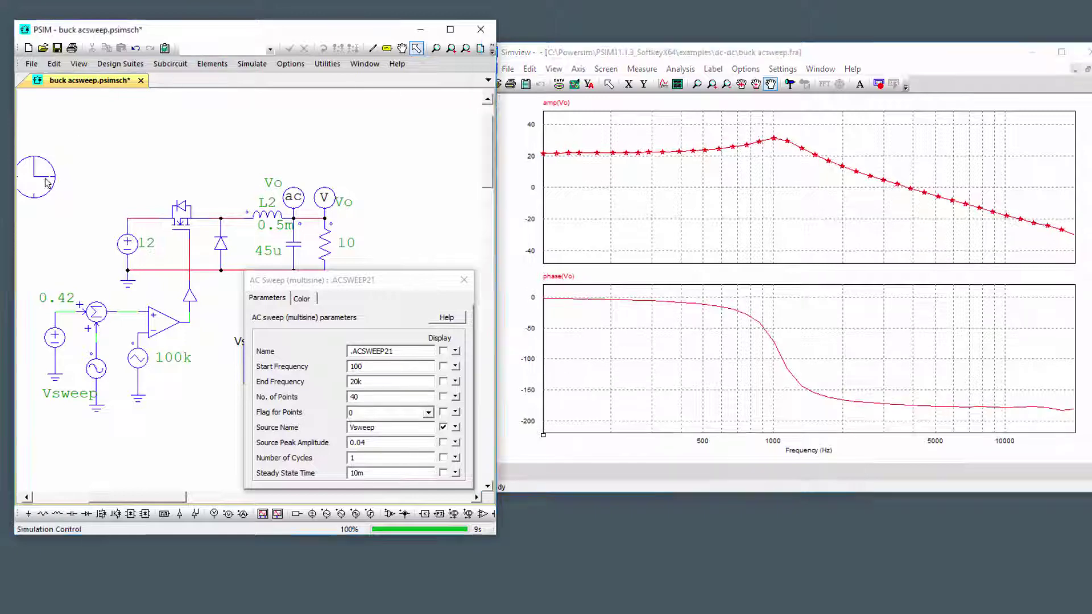
double_click(47, 182)
left_click_drag(47, 182, 163, 168)
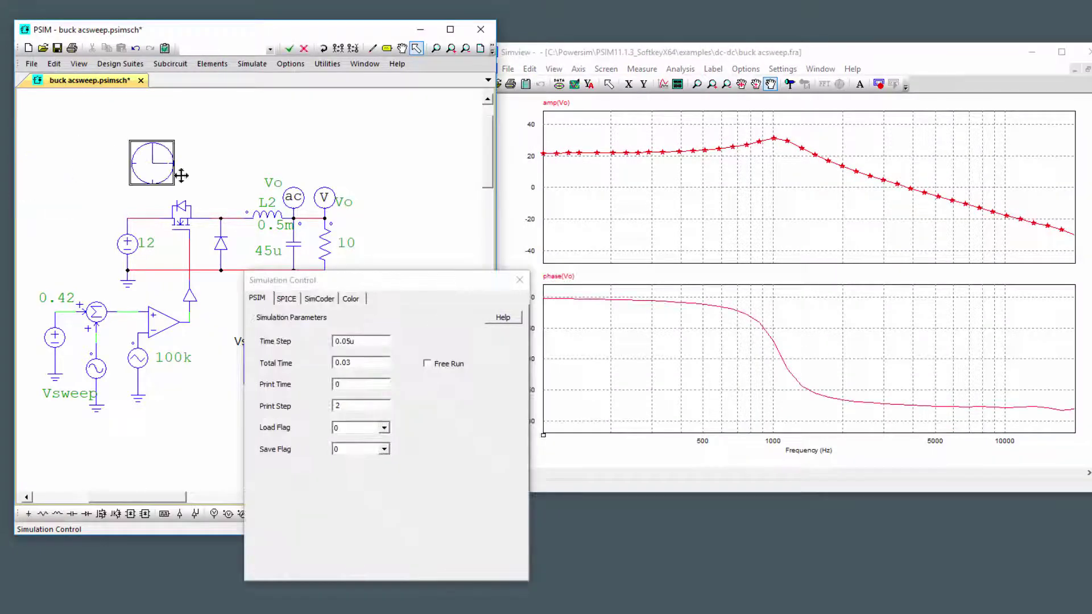
left_click(519, 281)
Step: Reopen Simulation Control and start changing the time step from 0.05u
double_click(152, 153)
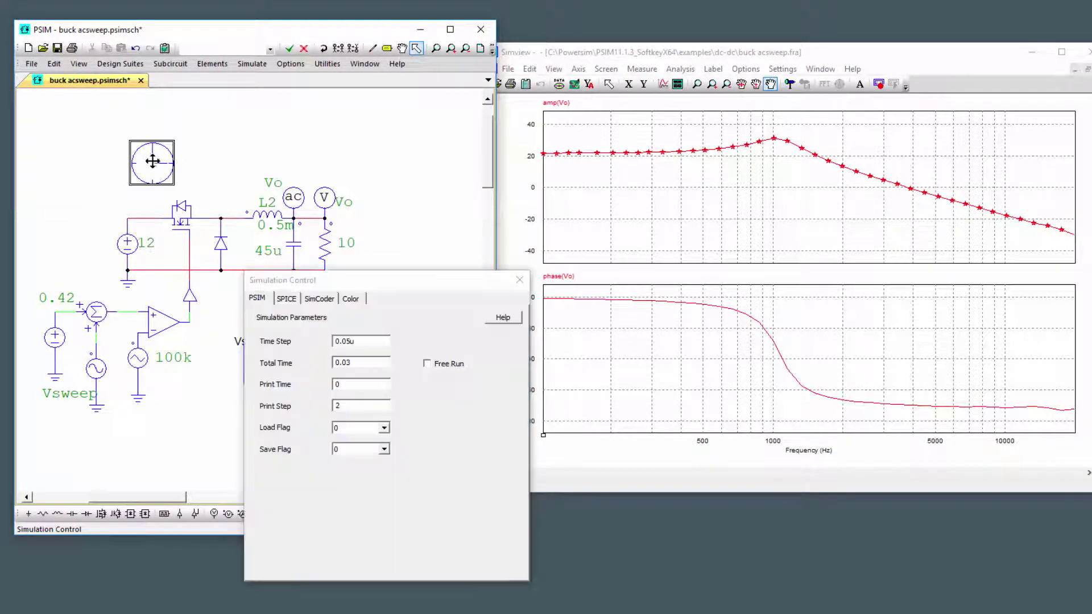
left_click(519, 279)
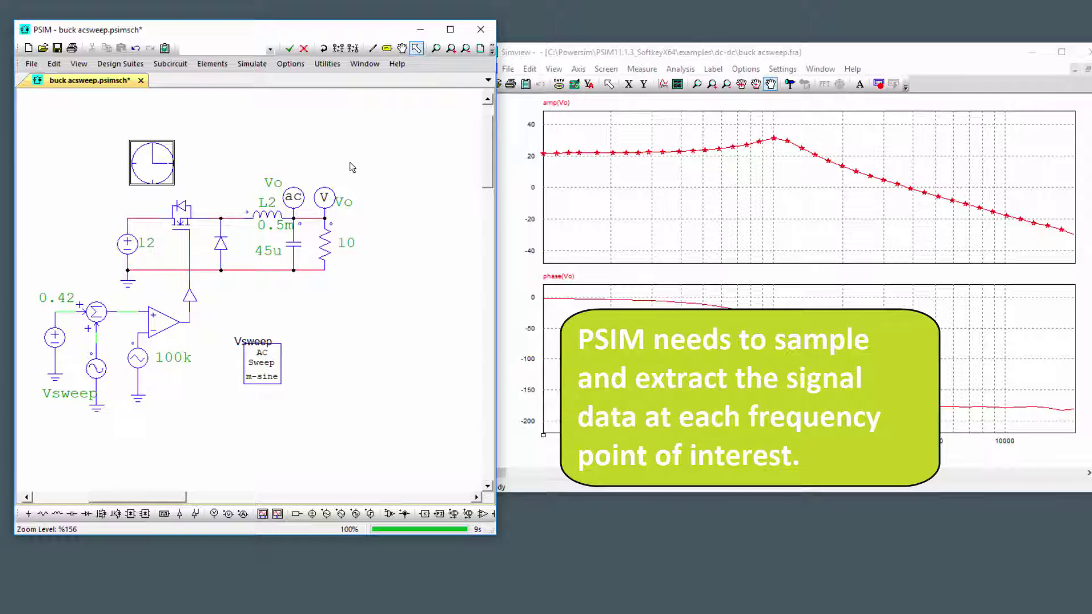
double_click(155, 162)
left_click(343, 341)
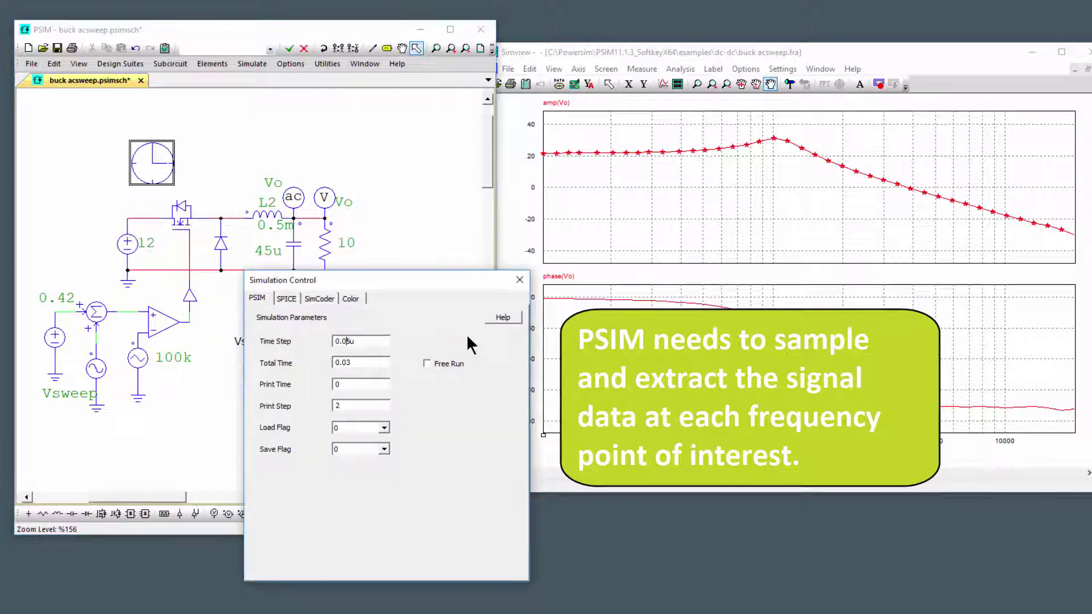
Step: Set the time step to 0.5u and compute 1/100k divided by 0.5u in the Calculator
key("BackSpace")
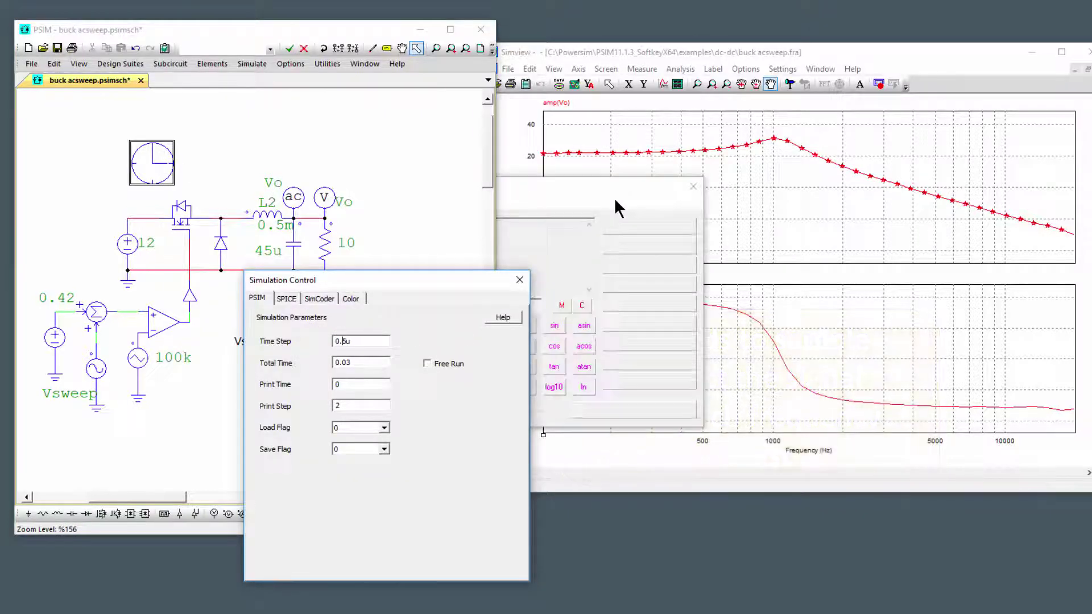
left_click_drag(604, 194, 727, 196)
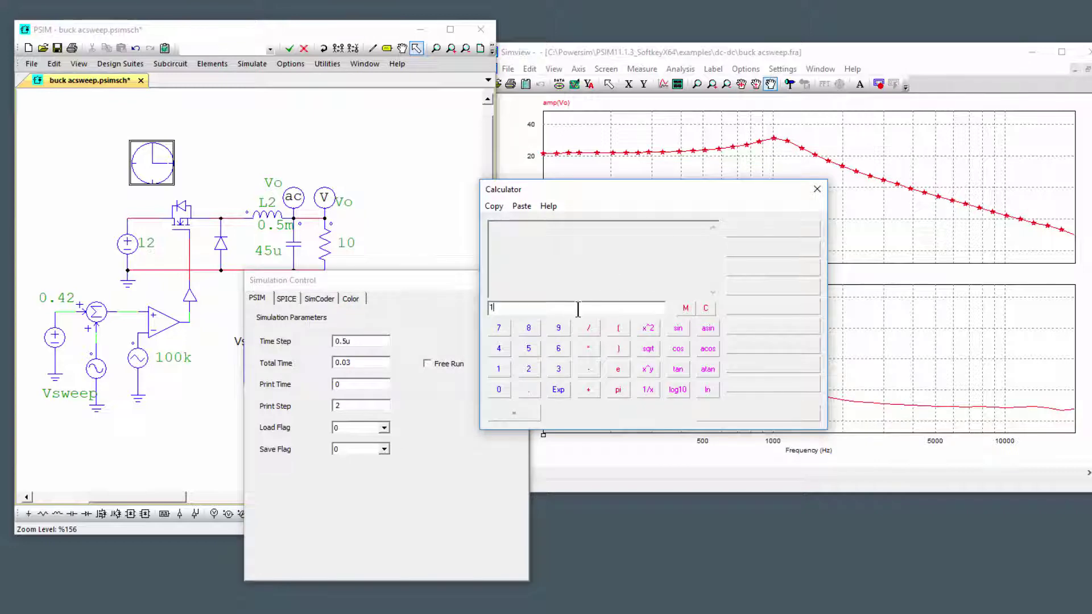
key("Return")
type("/.5u")
key("Return")
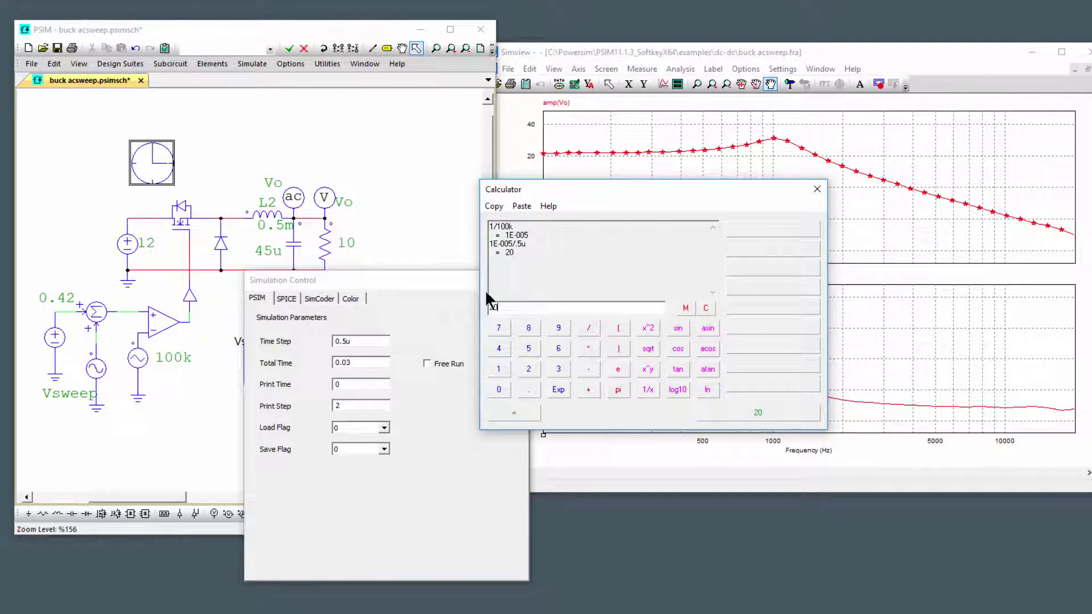
Step: Close the Calculator and Simulation Control, then rerun the sweep with the 0.5u step
left_click_drag(672, 194, 568, 307)
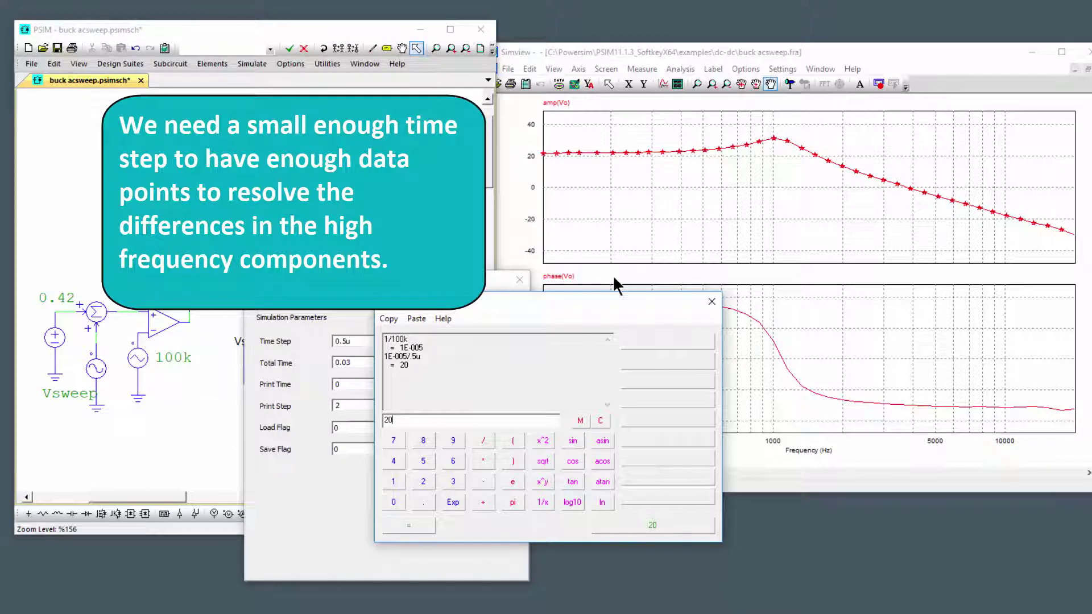
left_click(711, 301)
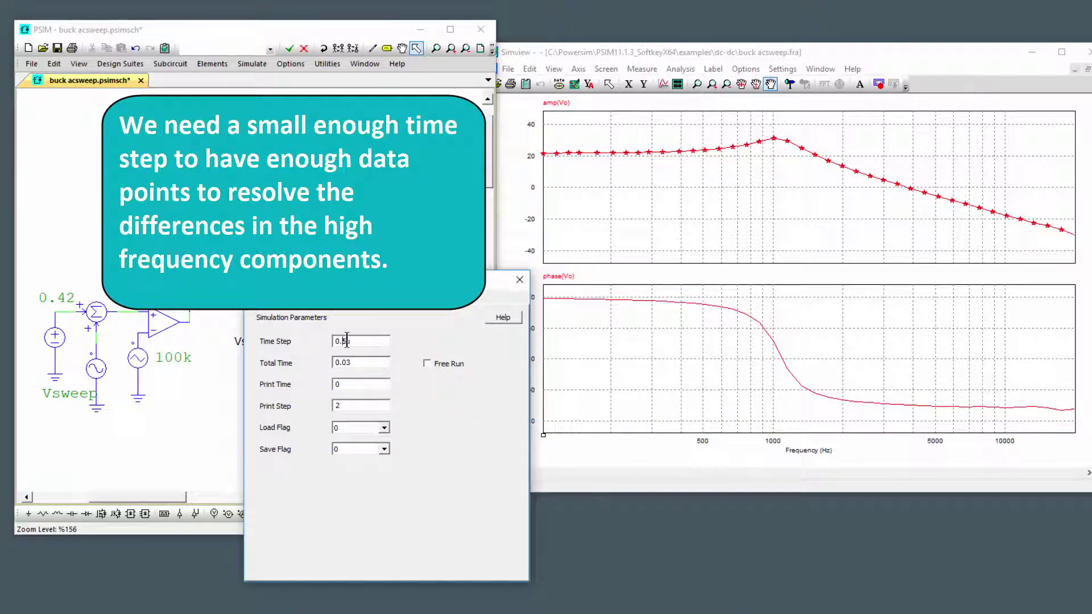
left_click(519, 279)
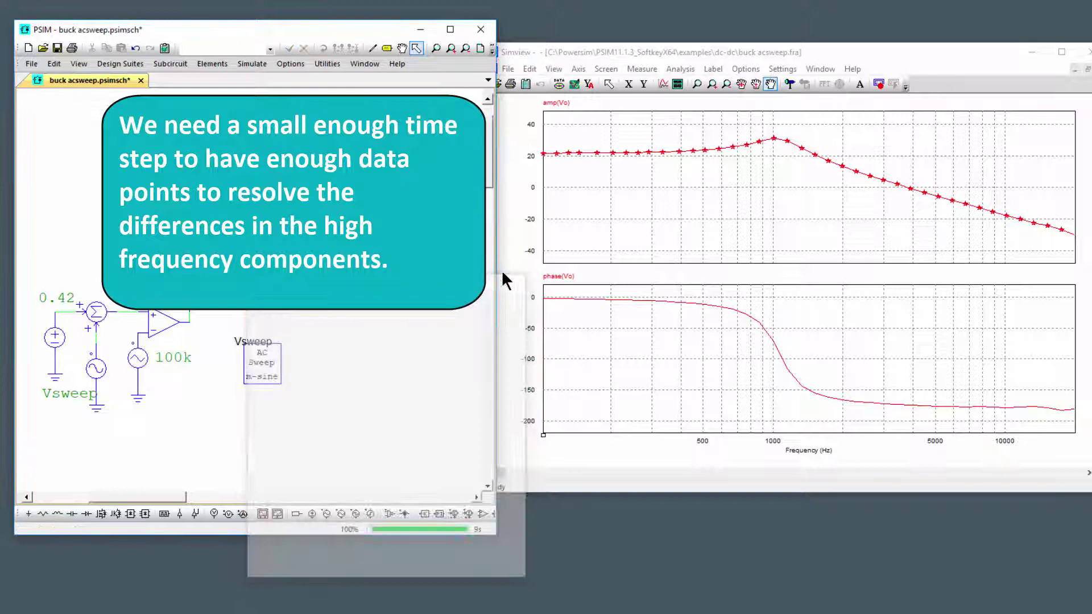
key("F8")
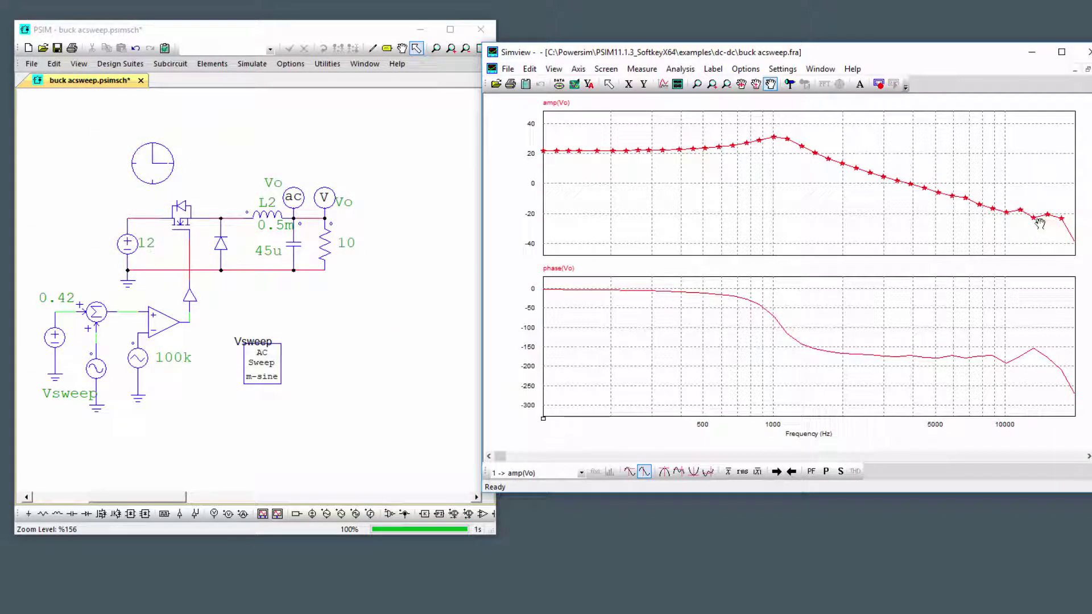
Step: Set the Vsweep number of points to 30 and rerun the simulation
double_click(267, 359)
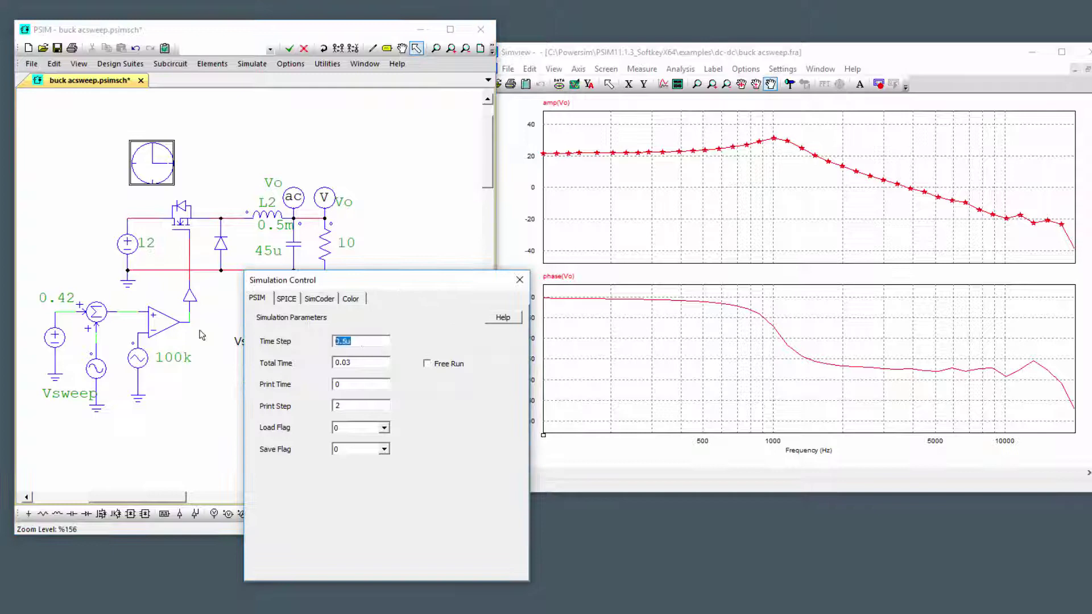
left_click(519, 280)
double_click(273, 367)
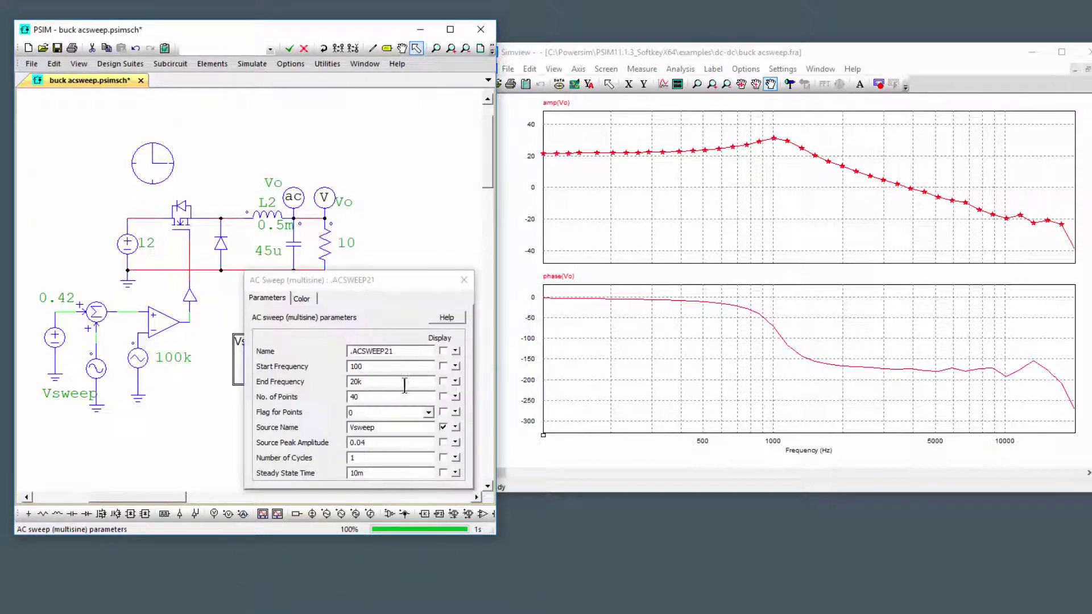
left_click(380, 395)
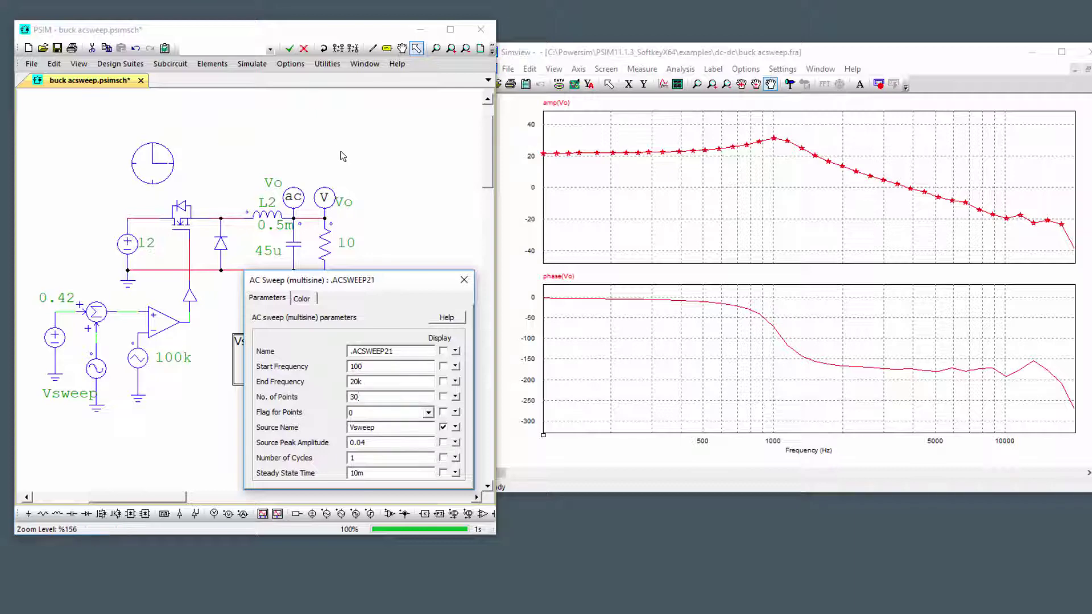
key("F8")
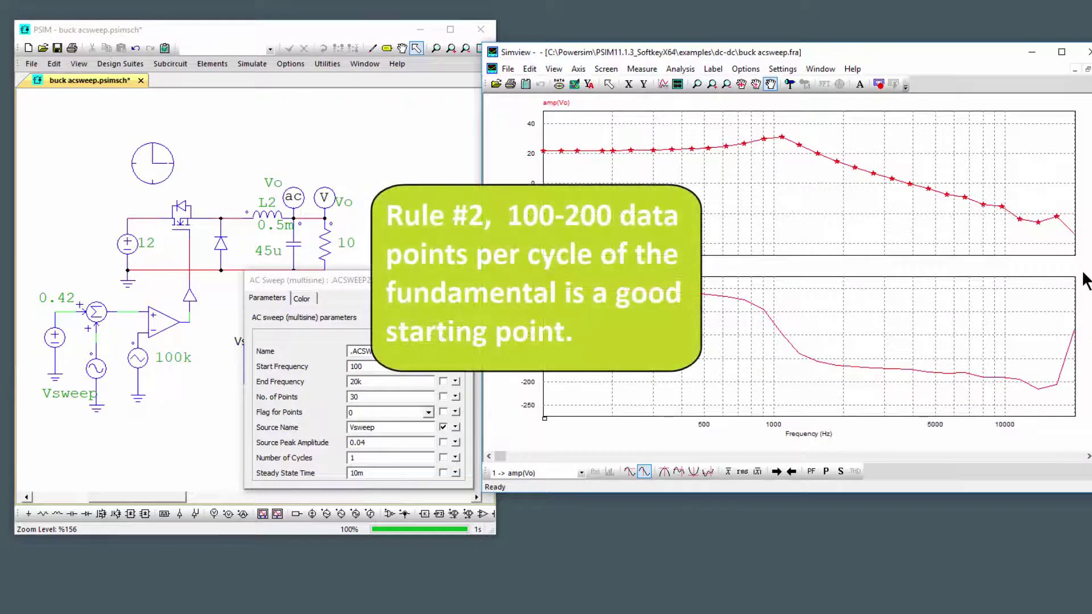
Step: Confirm the 0.1u time step in Simulation Control and return to the schematic
double_click(136, 151)
left_click(345, 341)
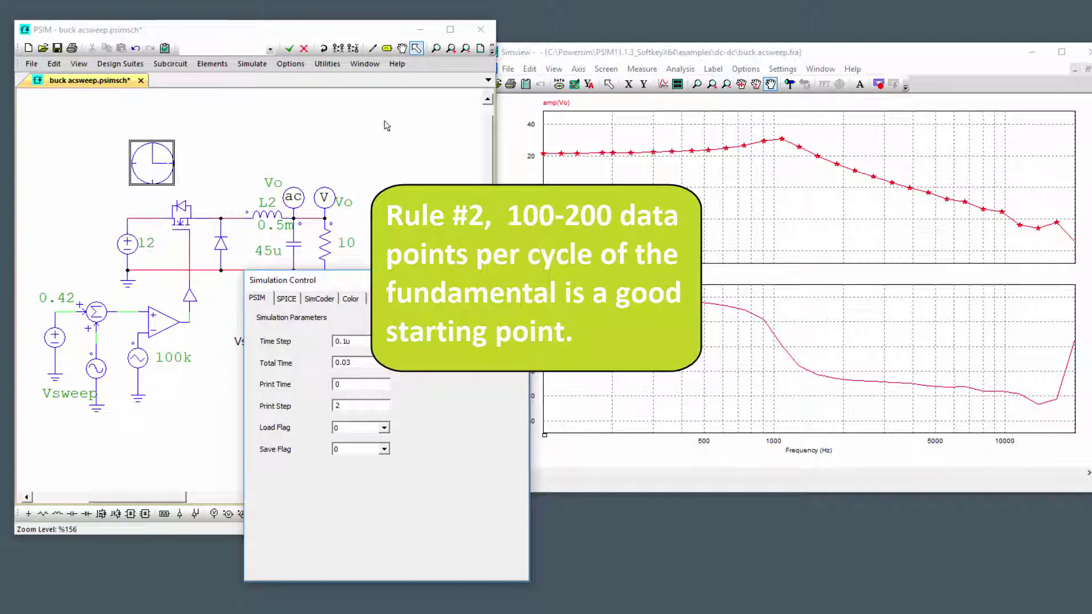
left_click(444, 138)
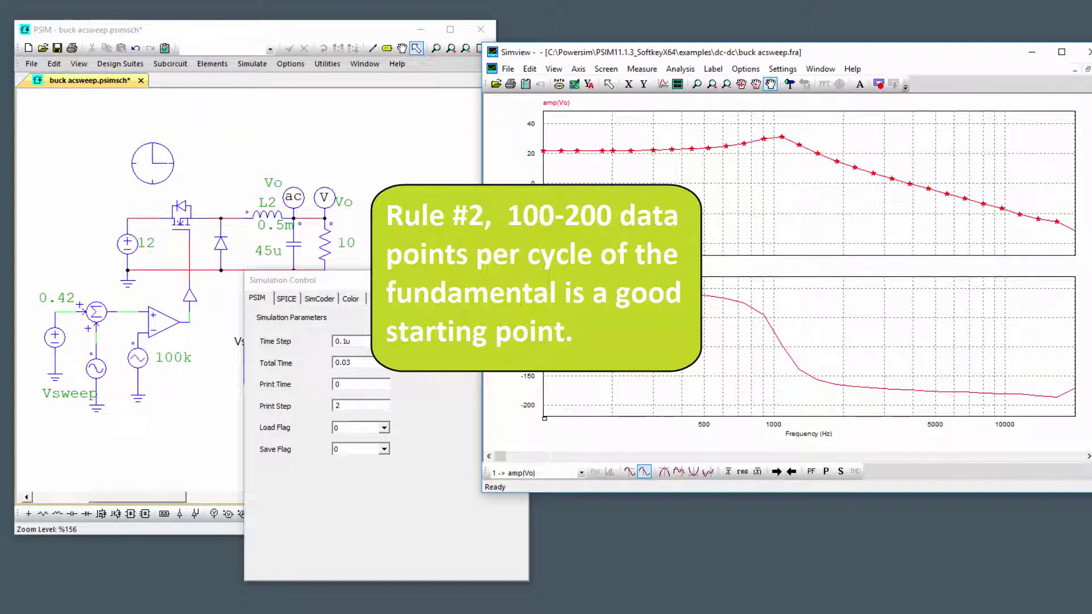
left_click(322, 274)
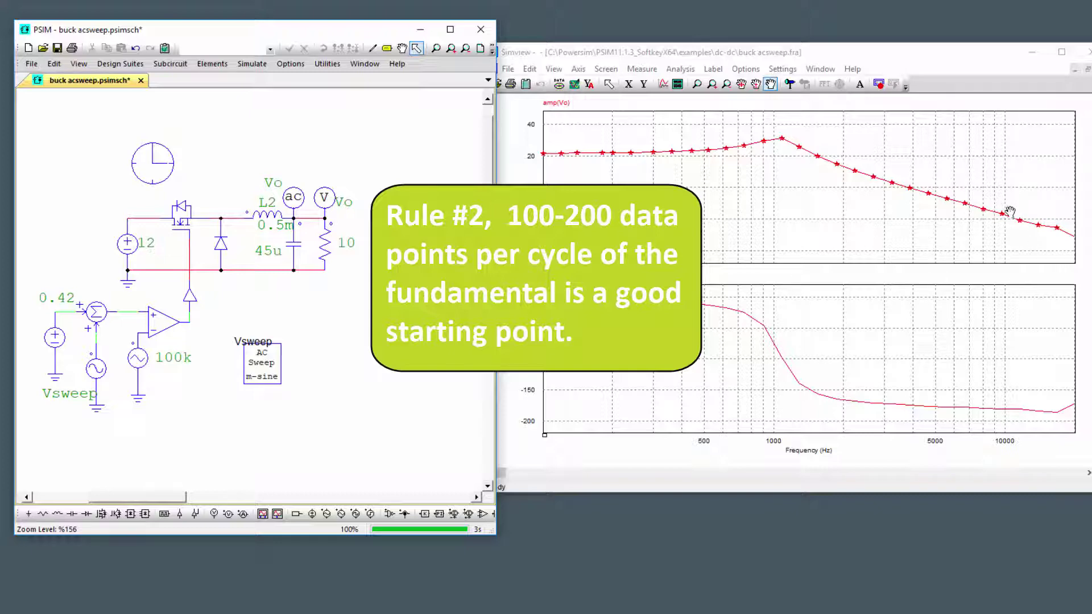
Step: Set the Vsweep source peak amplitude to 0.01 and close the sweep parameters
double_click(261, 375)
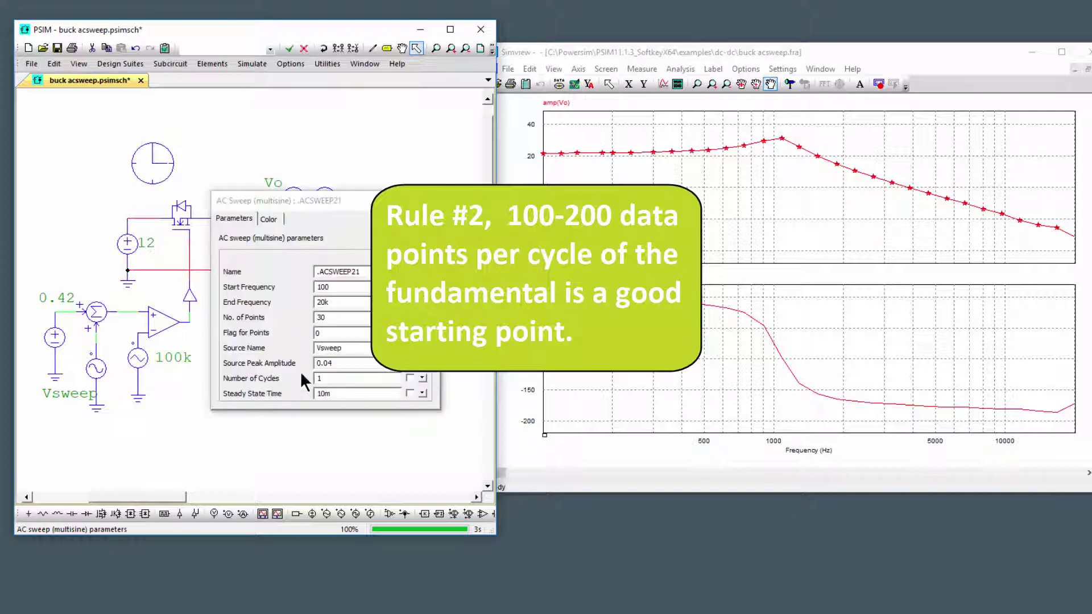
left_click(324, 362)
key("Delete")
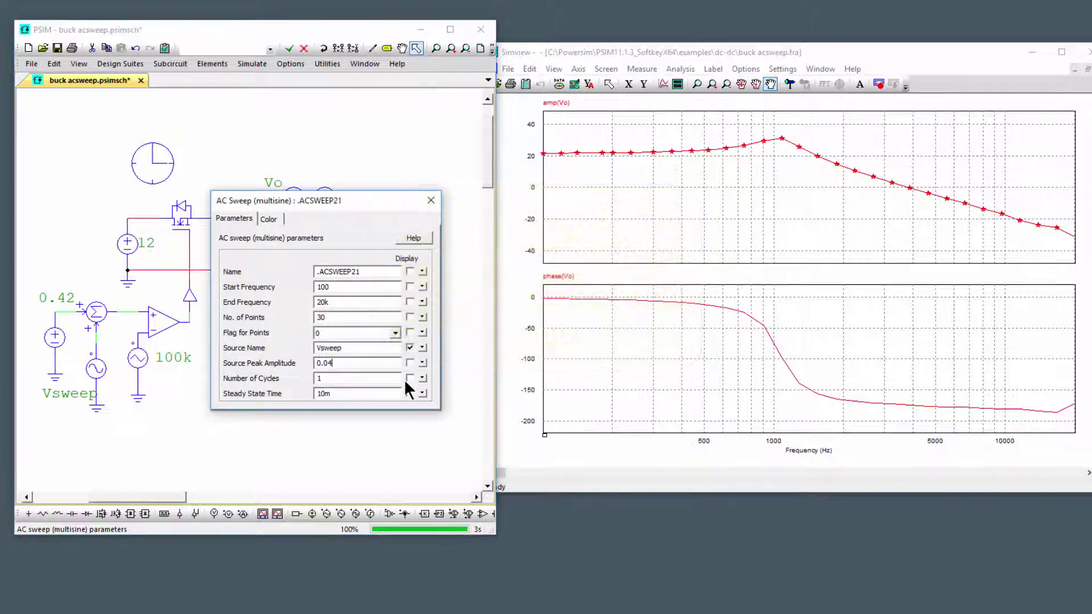
type("1")
left_click(410, 122)
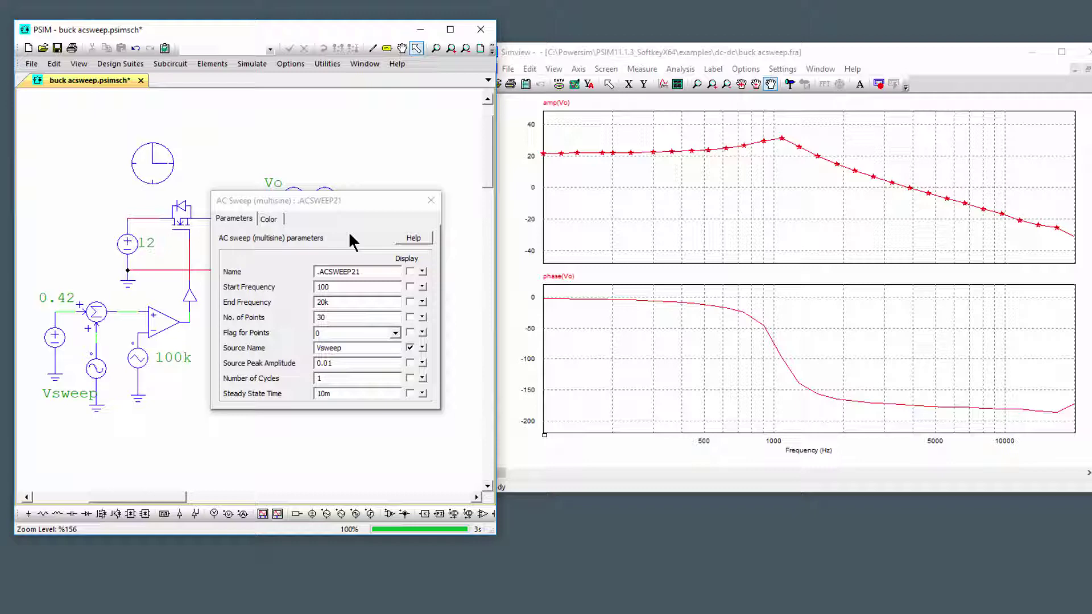
left_click(431, 200)
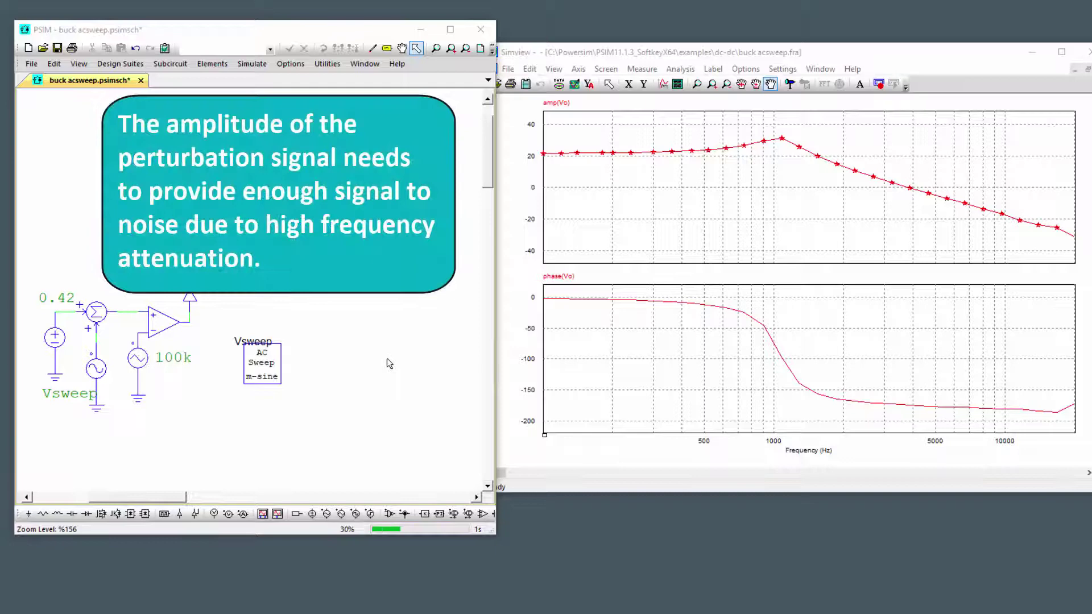
Step: Reopen the sweep parameters and start changing the amplitude back to 0.04
double_click(262, 365)
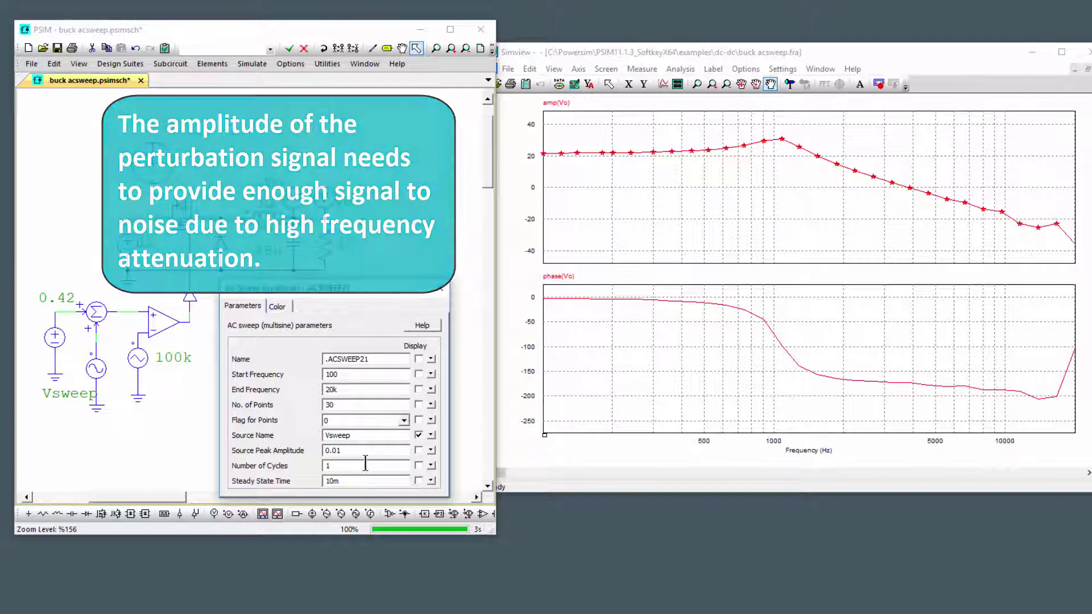
left_click(367, 453)
key("BackSpace")
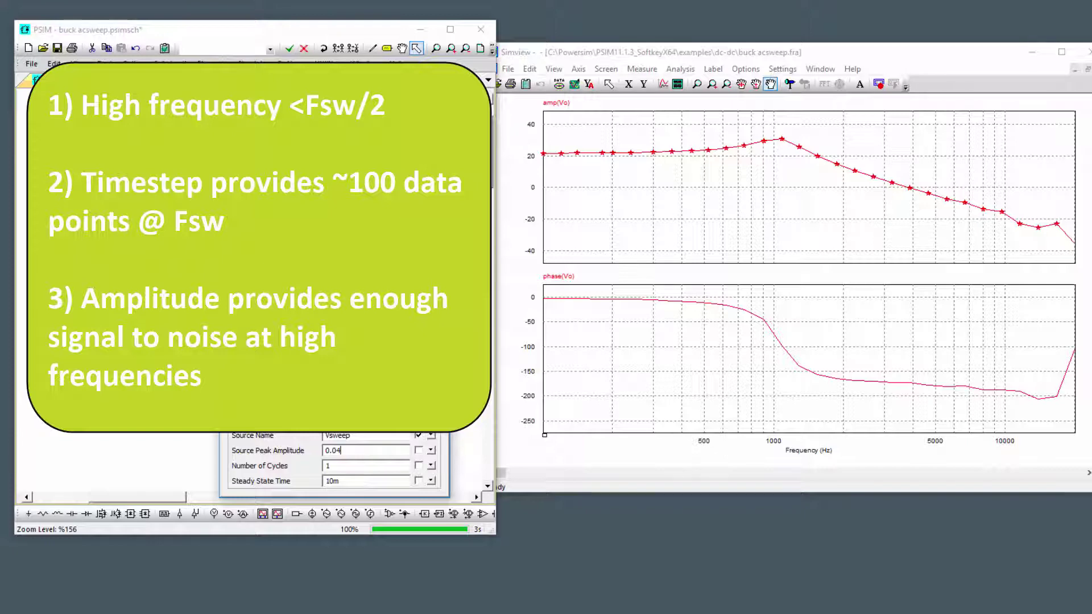
Step: Apply the 0.04 peak amplitude and close the AC Sweep dialog
key("Return")
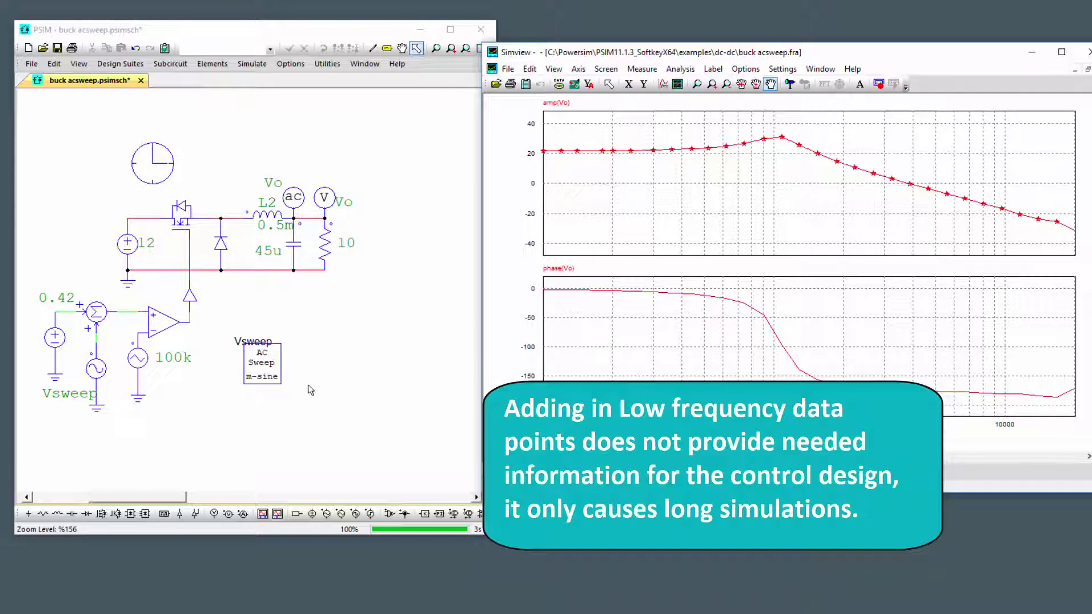
Step: Evaluate 1/100n in the calculator, which gives 10000000
left_click(319, 377)
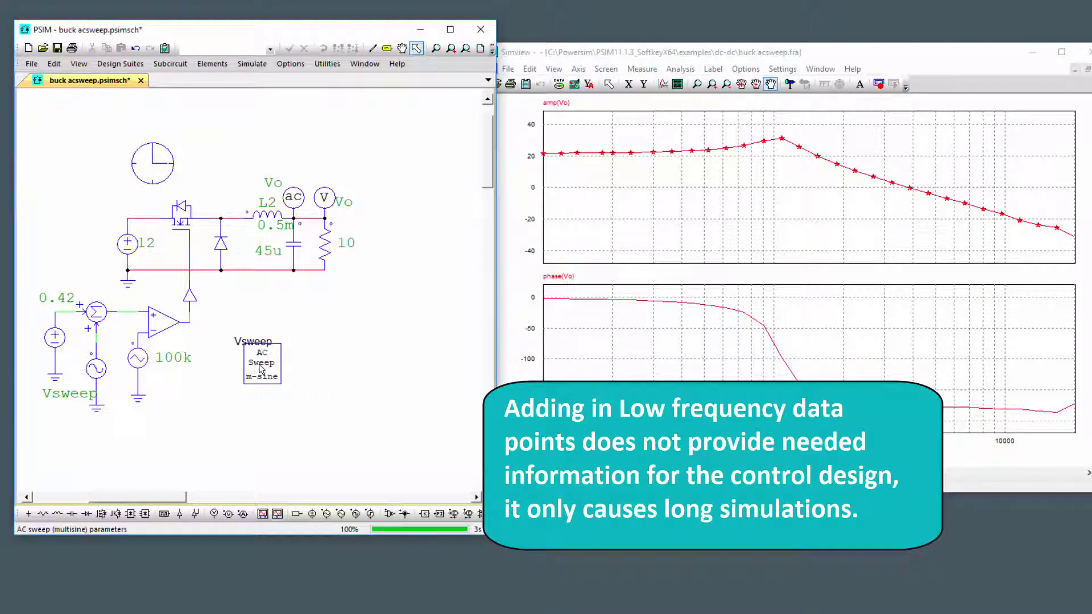
double_click(261, 368)
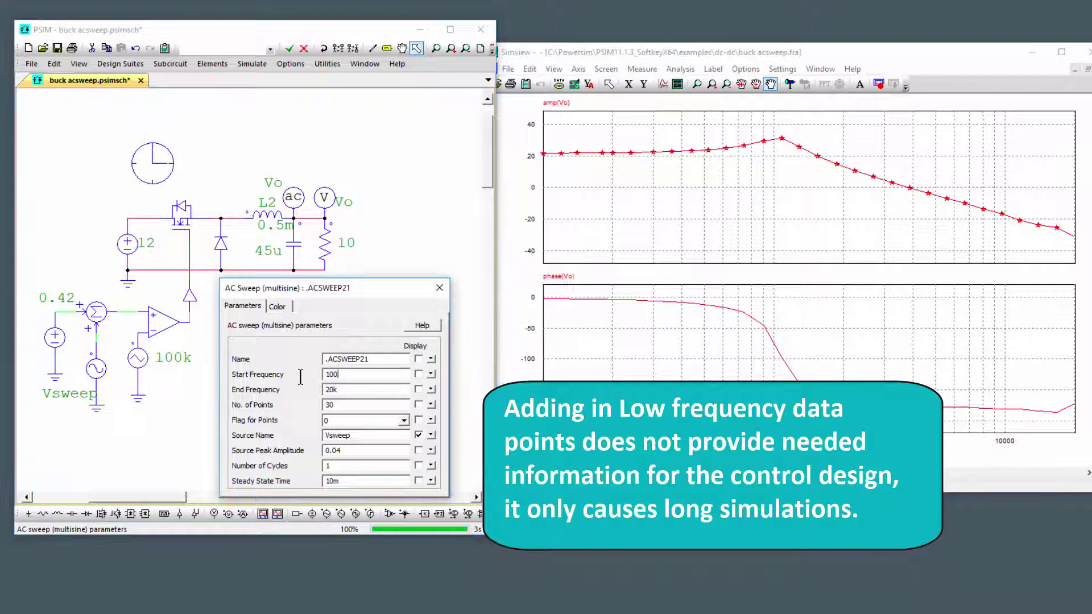
double_click(332, 374)
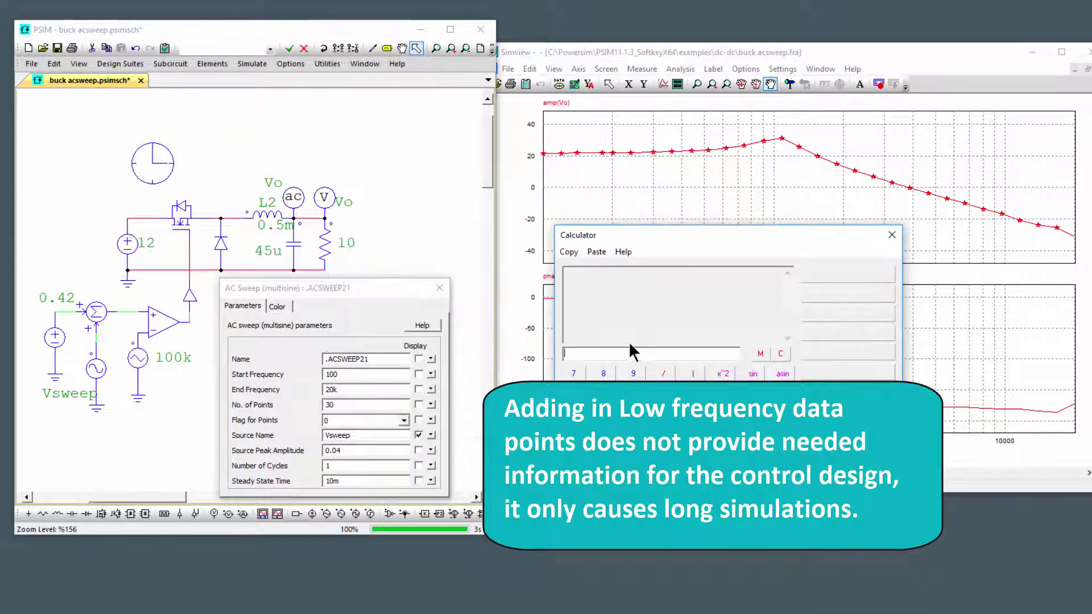
type("1/")
double_click(144, 164)
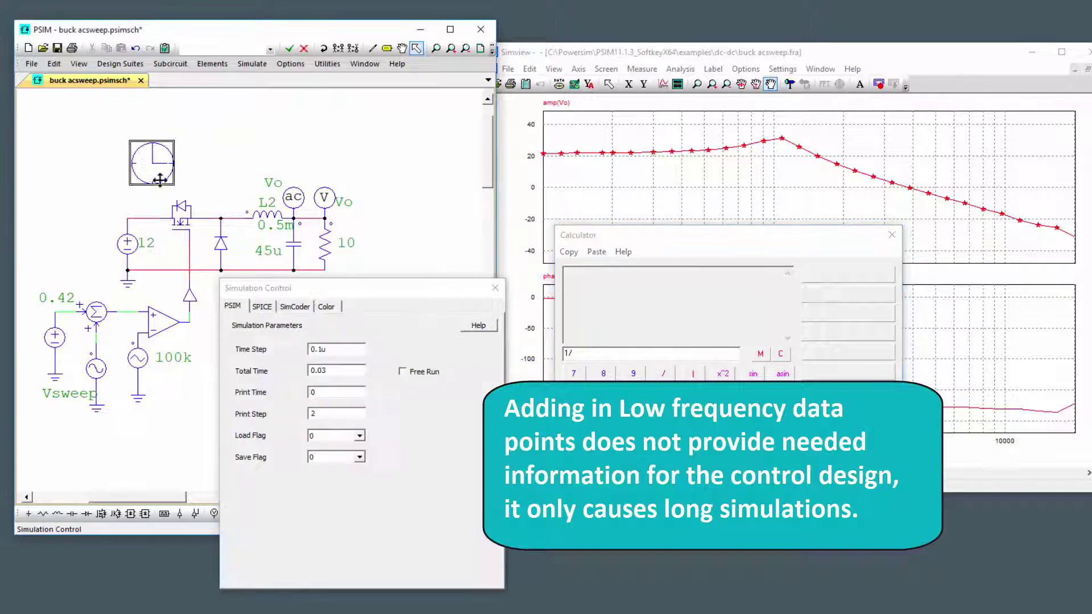
left_click(621, 357)
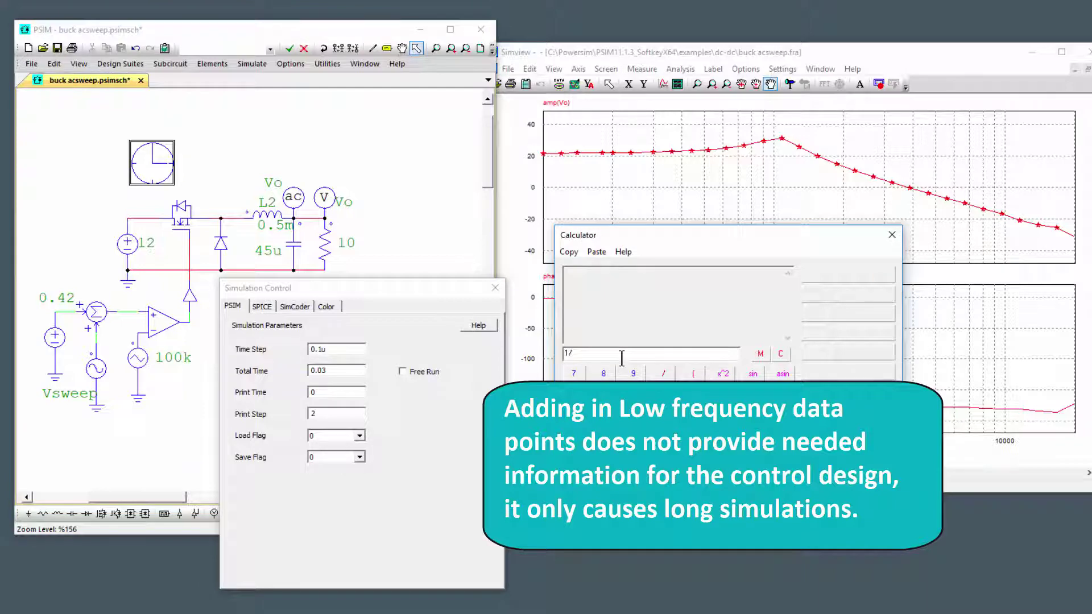
key("Return")
Step: Close the simulation time settings and the calculator, then reopen the Vsweep AC sweep parameters
key("Left")
key("Left")
key("Left")
key("Left")
key("Left")
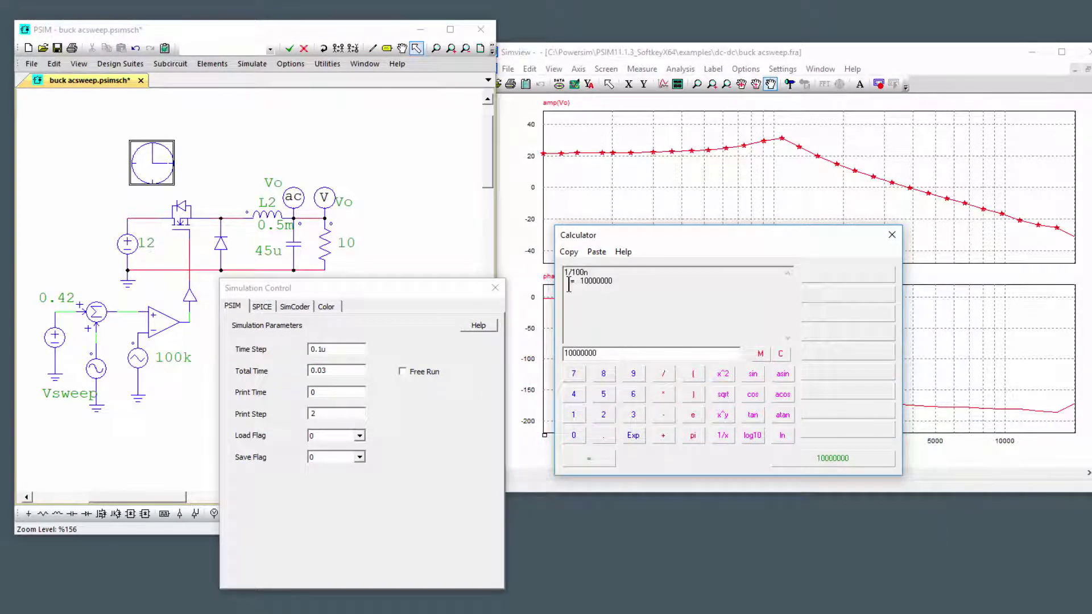
left_click(494, 289)
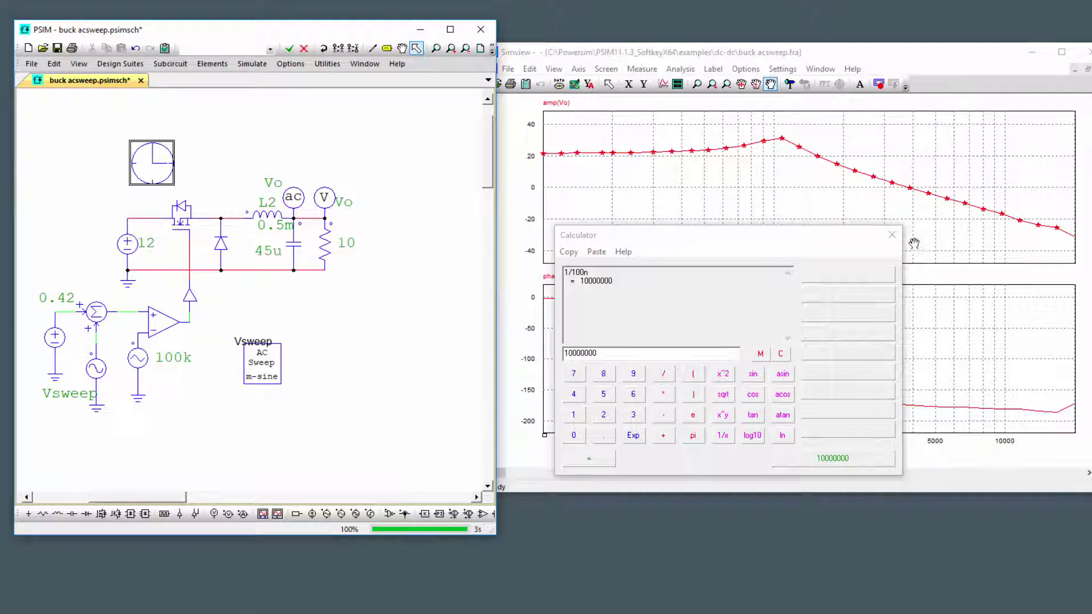
left_click(891, 235)
double_click(246, 376)
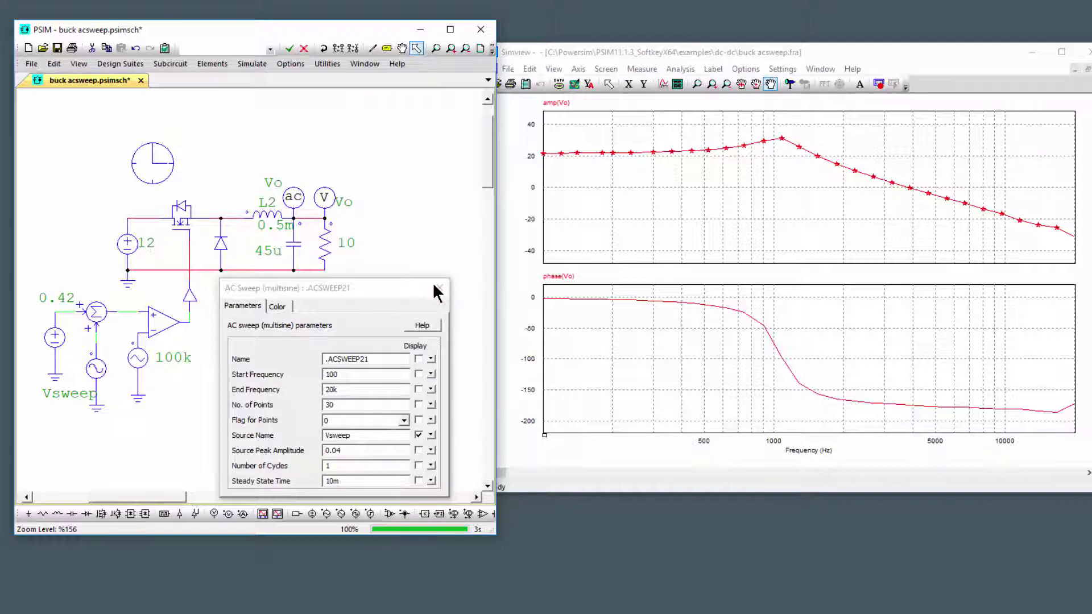
Step: Change load resistor R3 from 10 to 50 ohms and rerun the AC sweep with F8
left_click(435, 291)
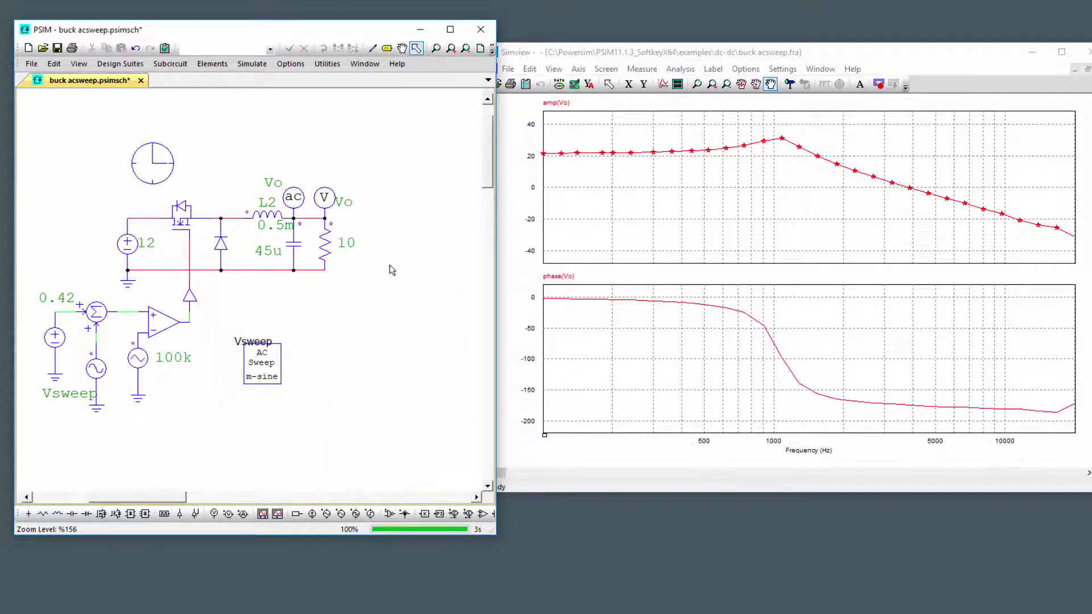
double_click(331, 243)
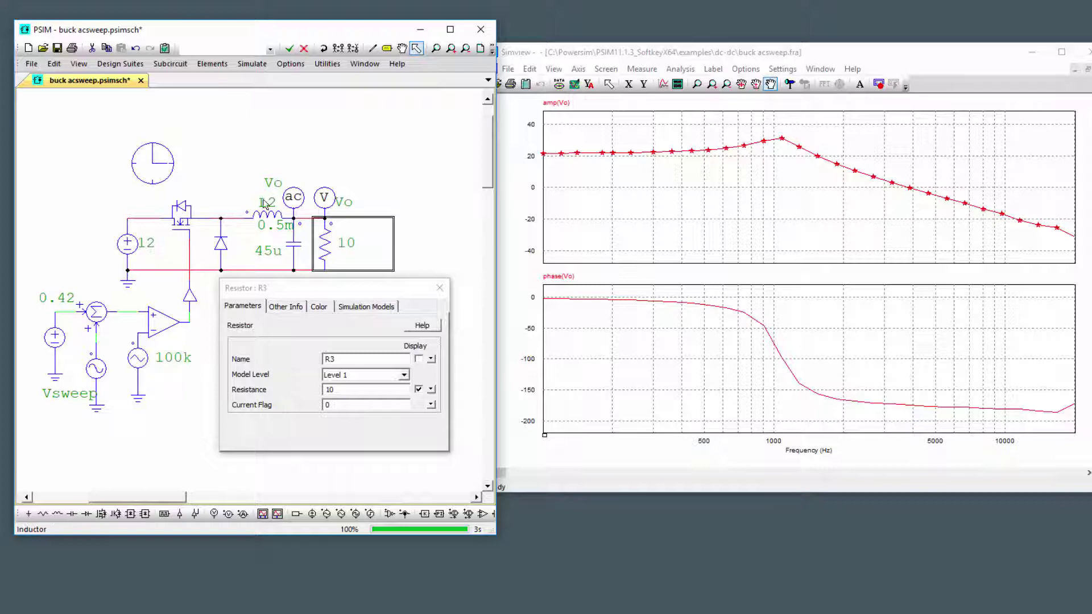
left_click(335, 389)
double_click(335, 388)
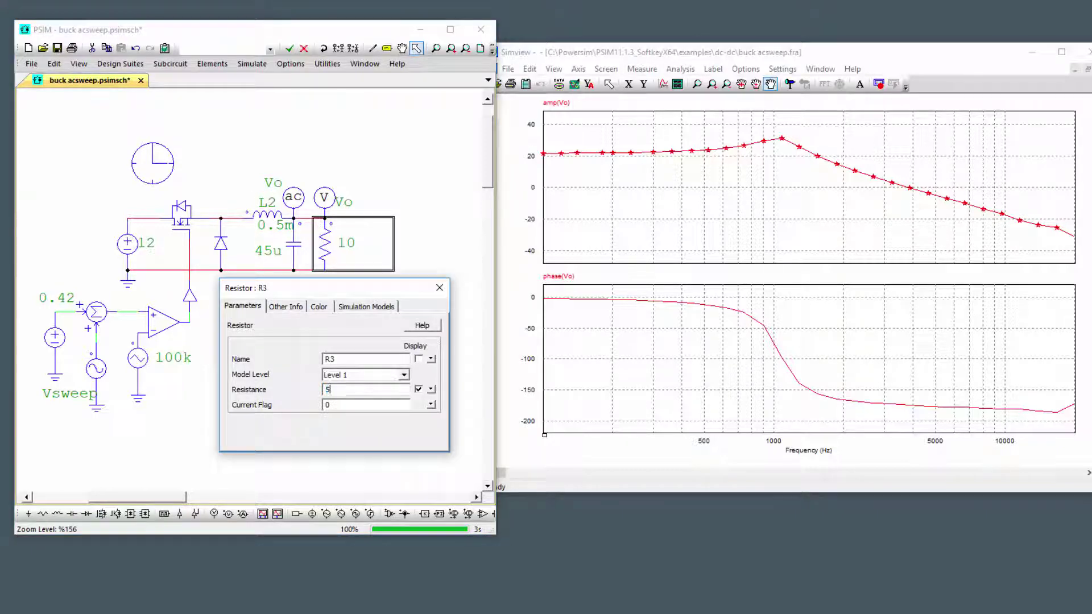
type("50")
left_click(439, 287)
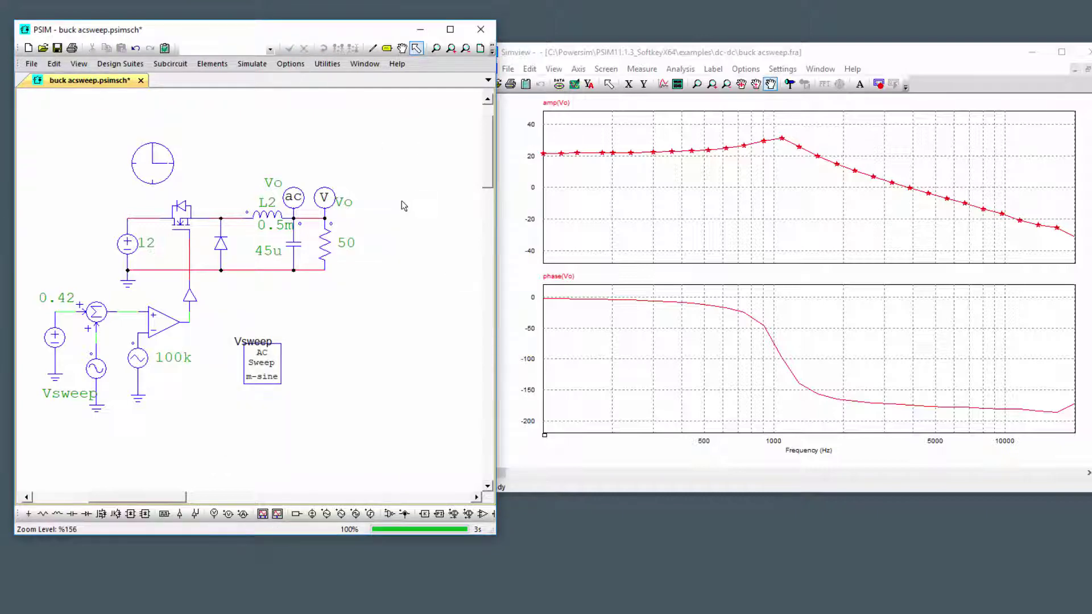
key("F8")
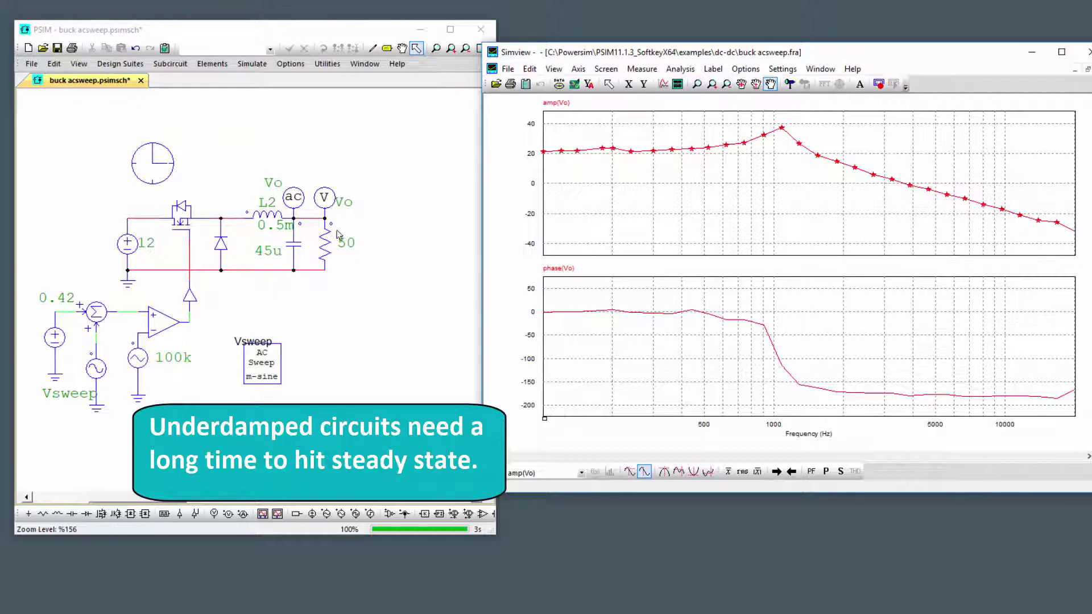
Step: Check the Simulation Control total time and run the 0.05 s time-domain simulation of Vo
left_click(324, 386)
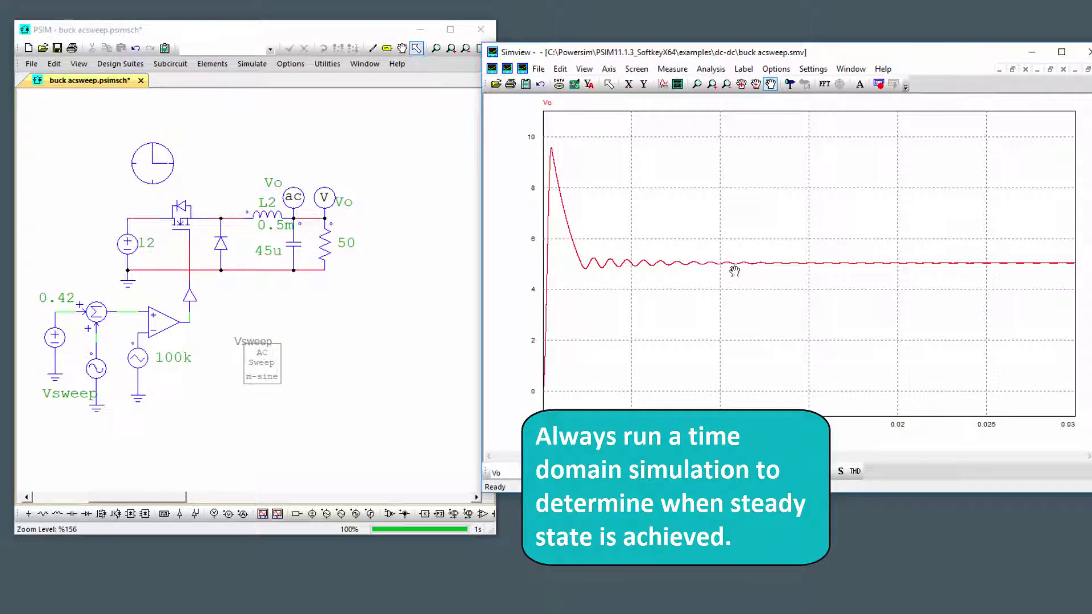
double_click(147, 157)
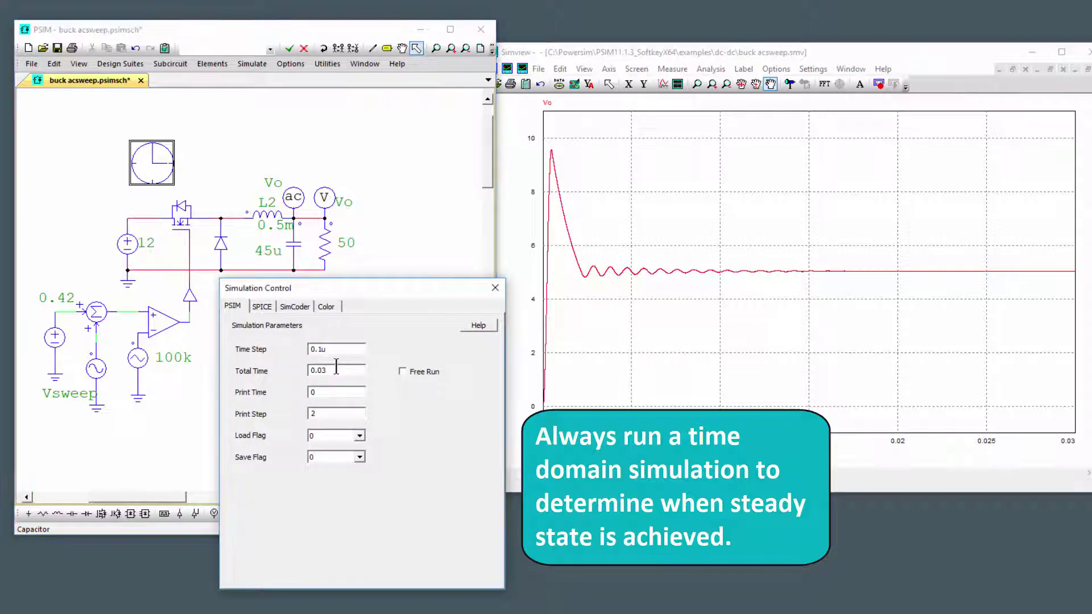
left_click(495, 288)
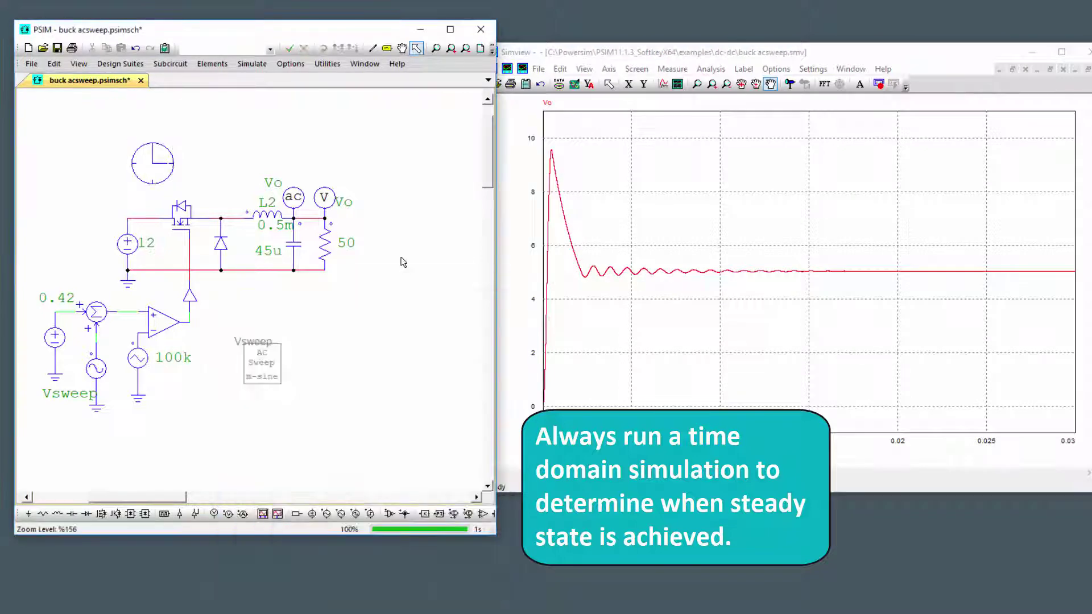
key("F8")
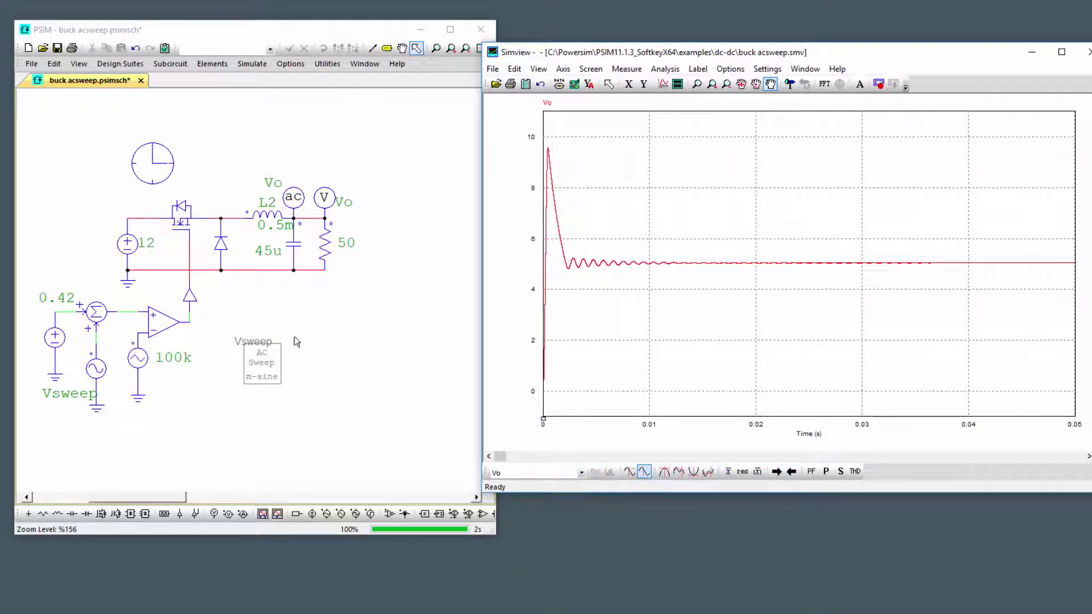
Step: Change load resistor R3's resistance from 50 back to 10 ohms
left_click(276, 382)
left_click(267, 364)
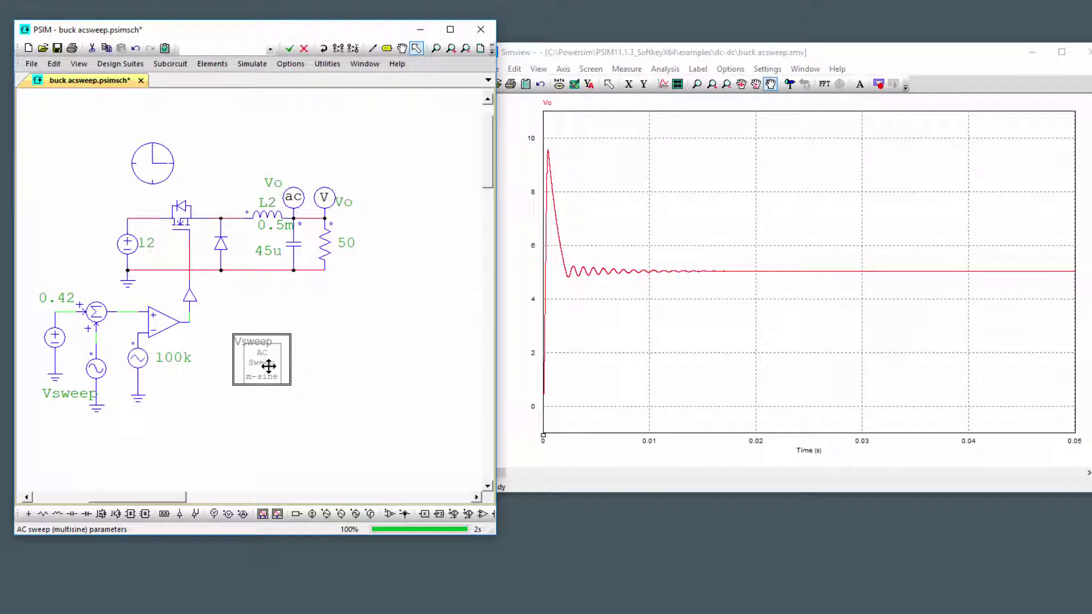
left_click(316, 321)
double_click(329, 256)
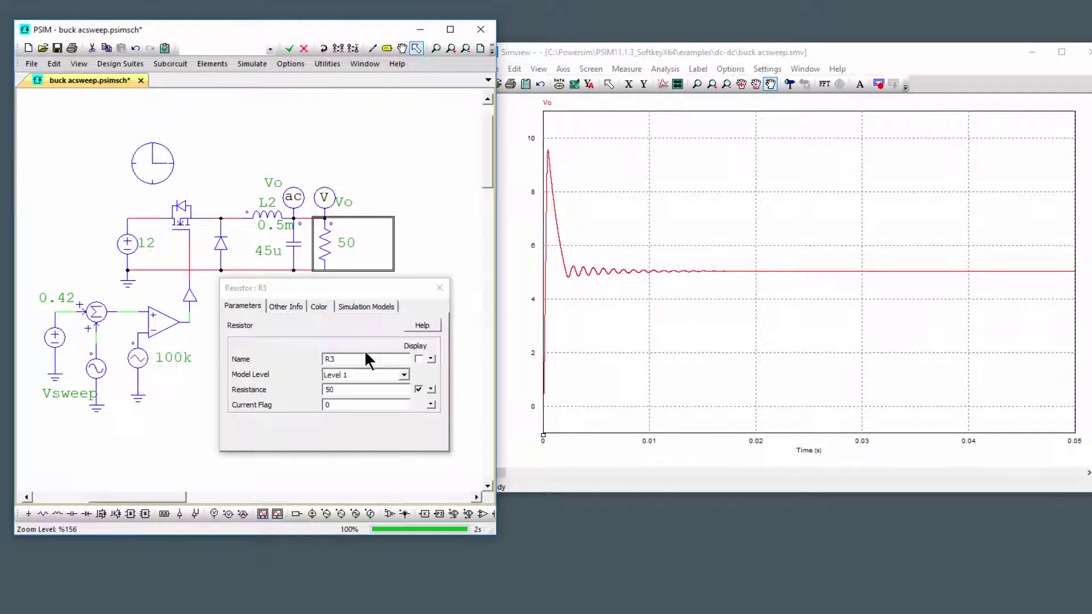
double_click(358, 390)
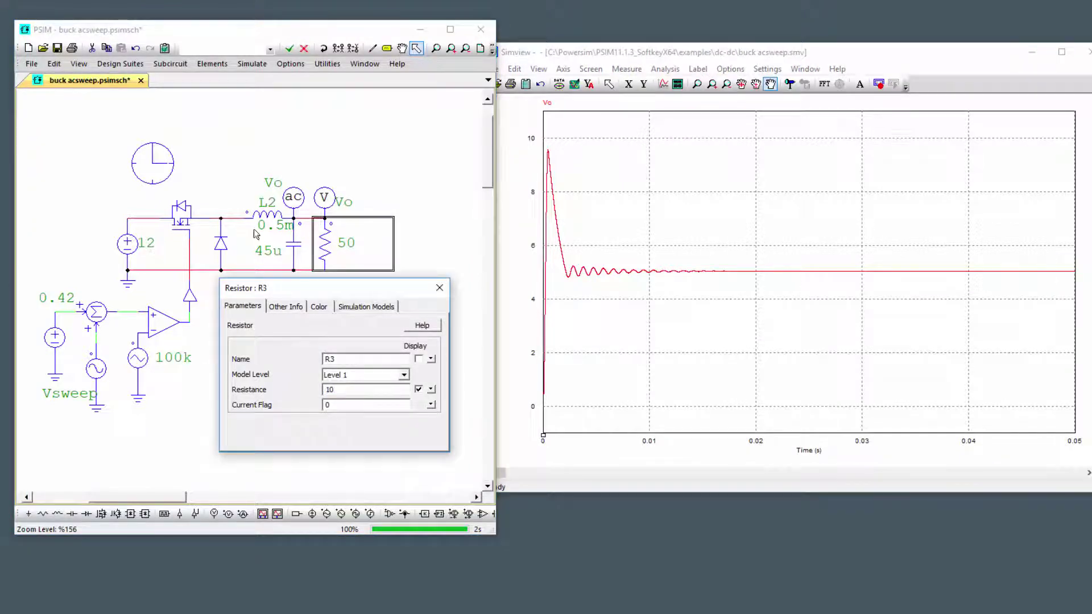
left_click(429, 165)
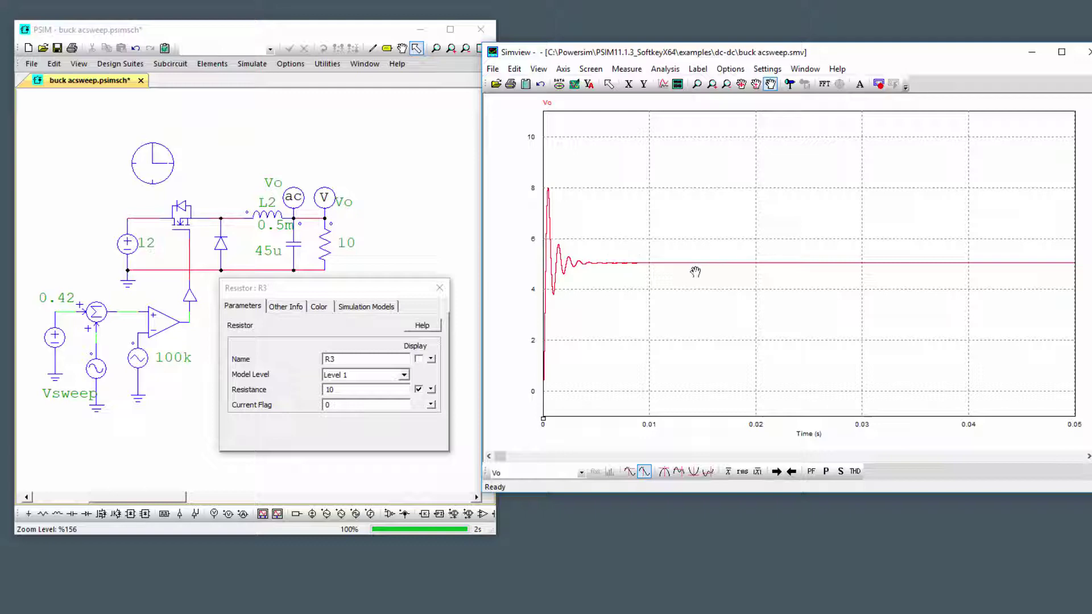
left_click(440, 288)
Step: In the AC sweep block parameters, replace the 10m steady state time with 50m
double_click(260, 367)
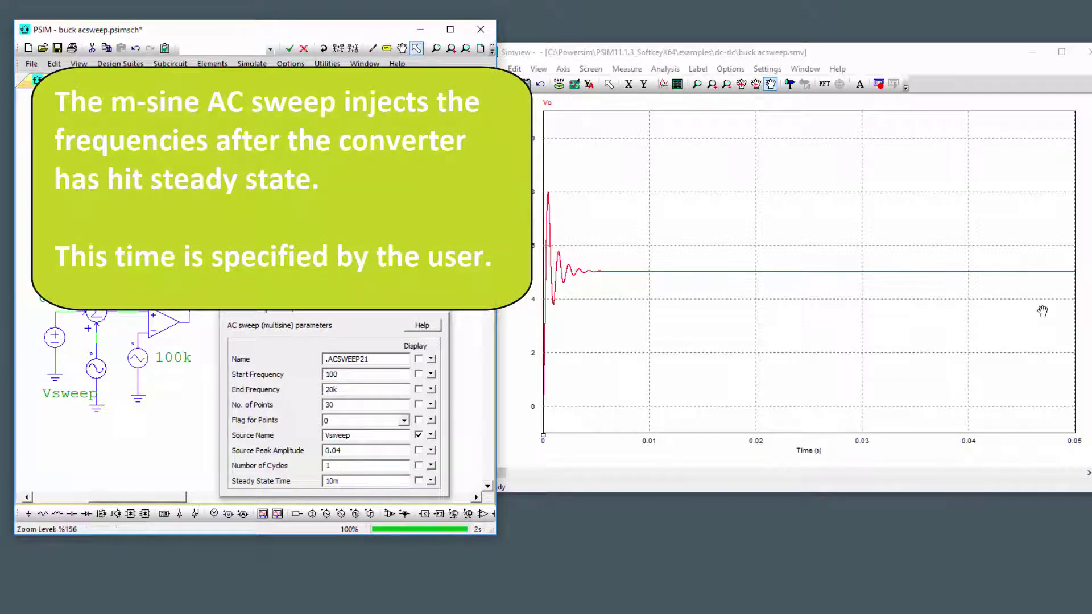
double_click(335, 481)
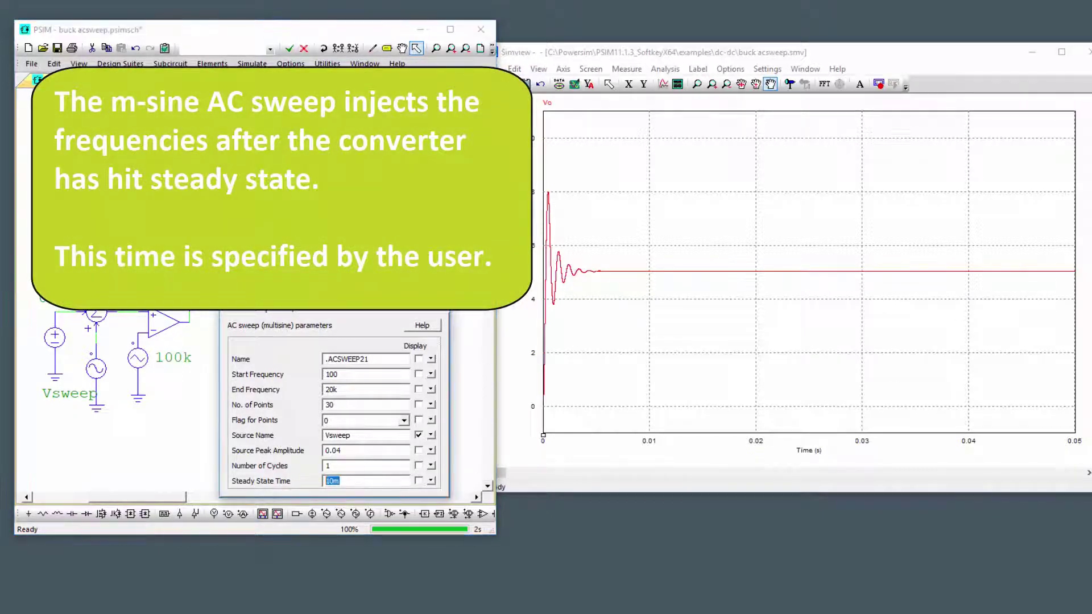
type("50m")
Step: Confirm the 50m steady state time and set load resistor R3 to 50 ohms
key("Return")
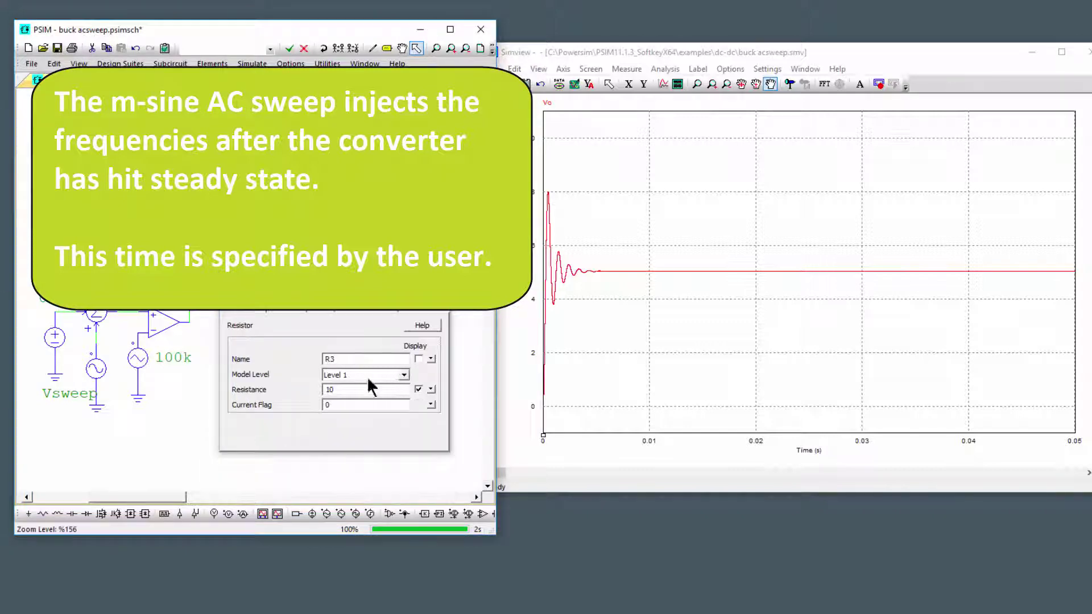
double_click(366, 387)
type("50")
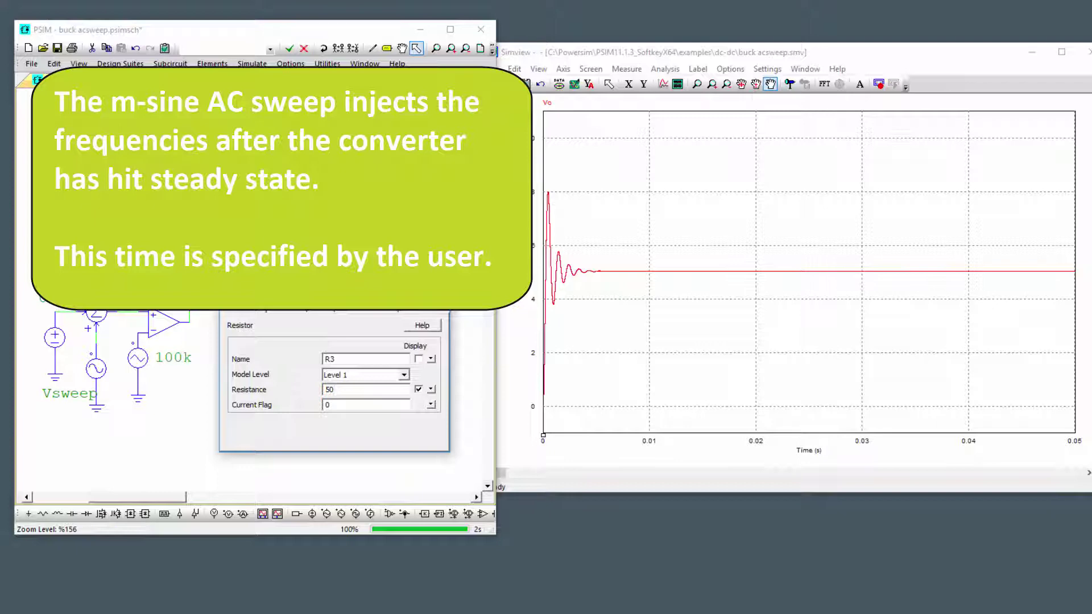
key("Return")
Step: Select the AC sweep block and review its sweep parameters
left_click(267, 376)
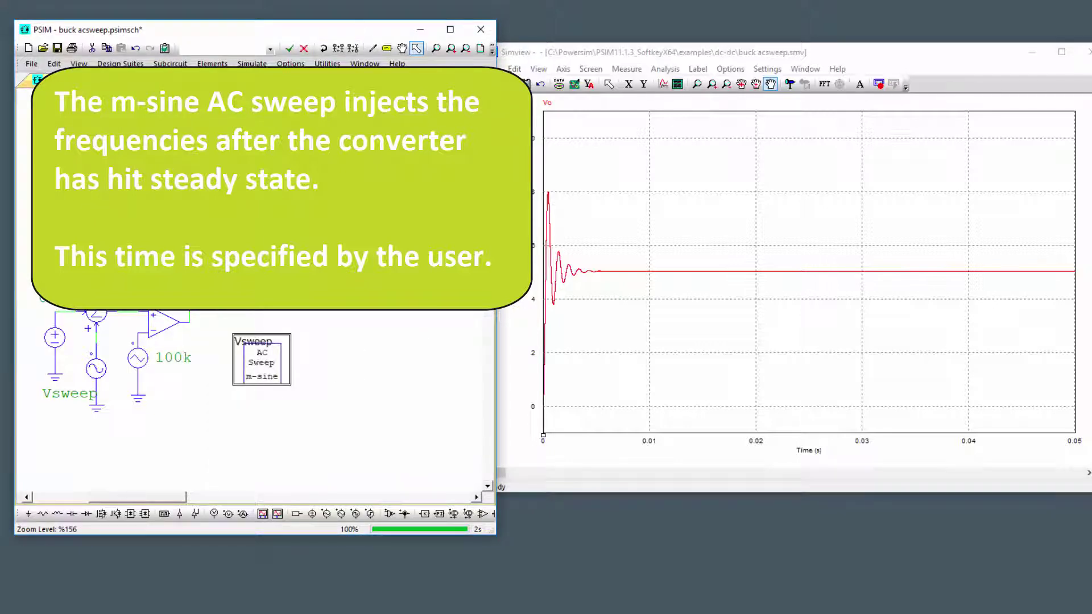
left_click(411, 214)
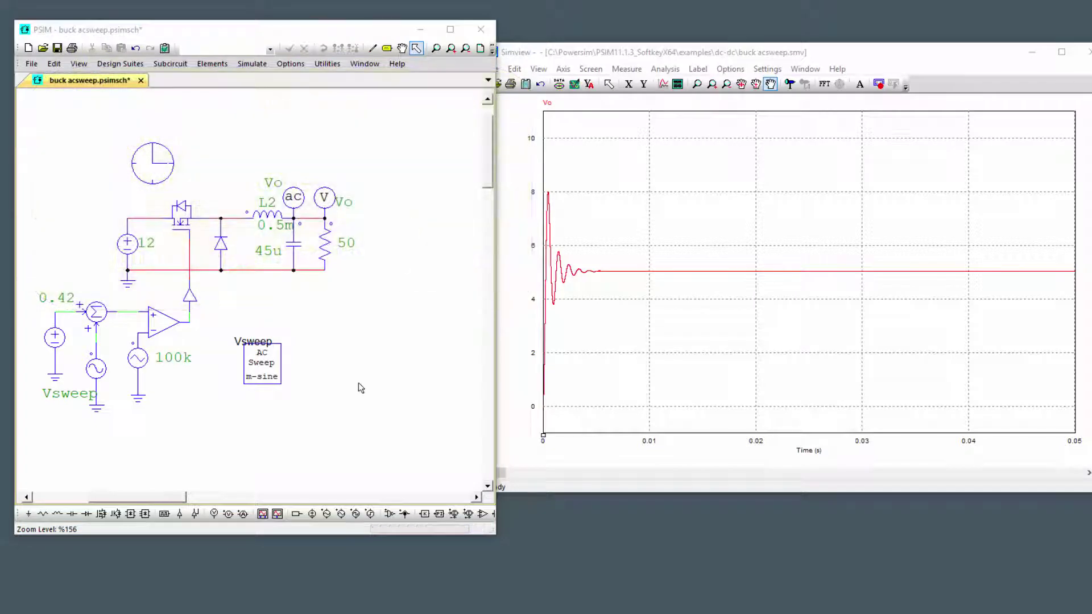
double_click(262, 369)
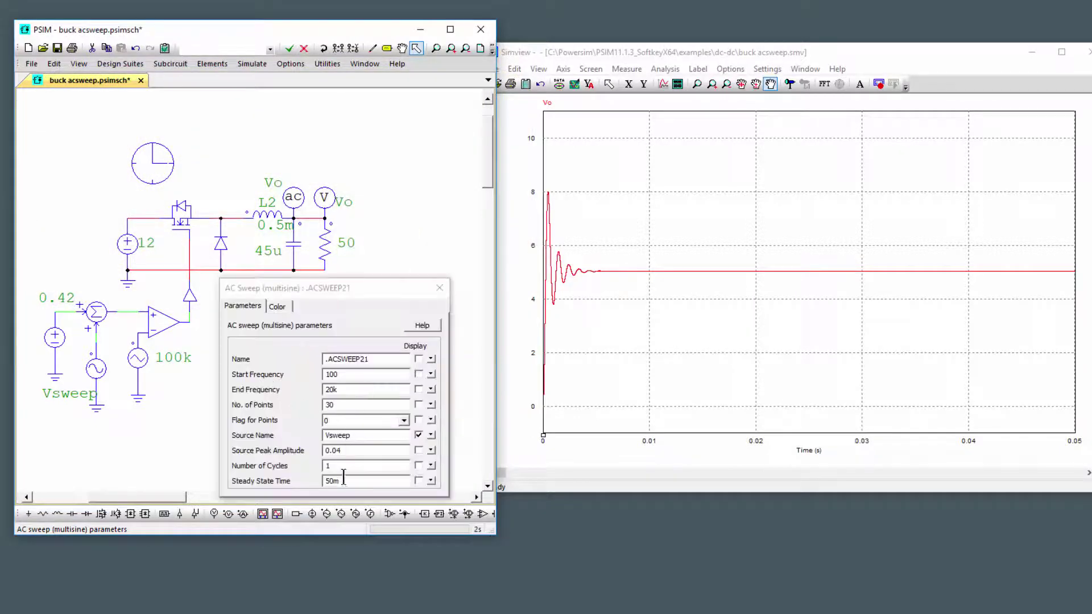
left_click(439, 288)
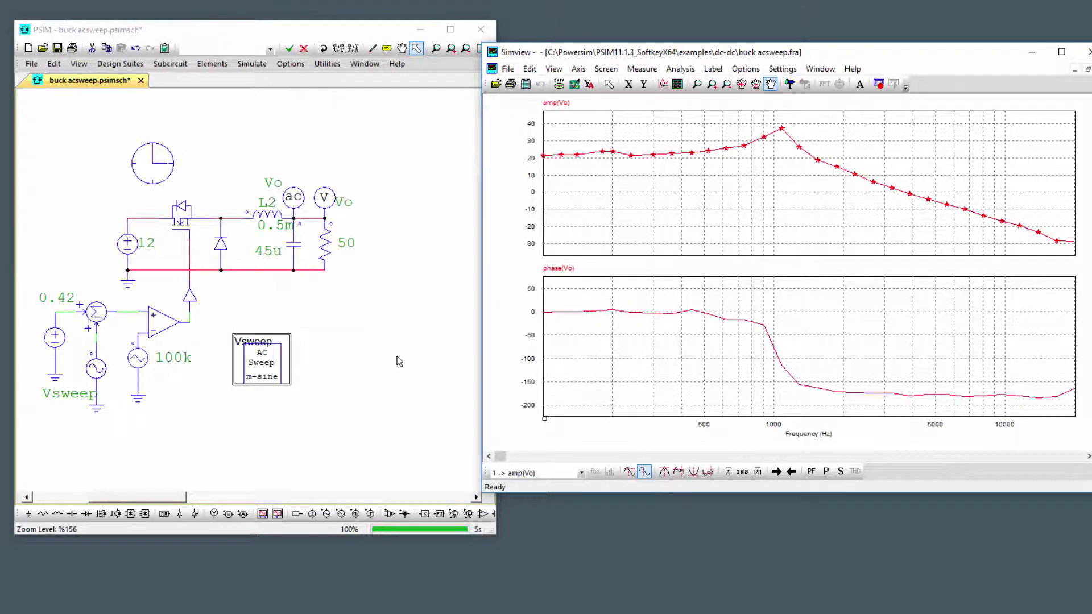
Step: Set the AC sweep steady state time to 100m and source peak amplitude to 0.02
left_click(399, 361)
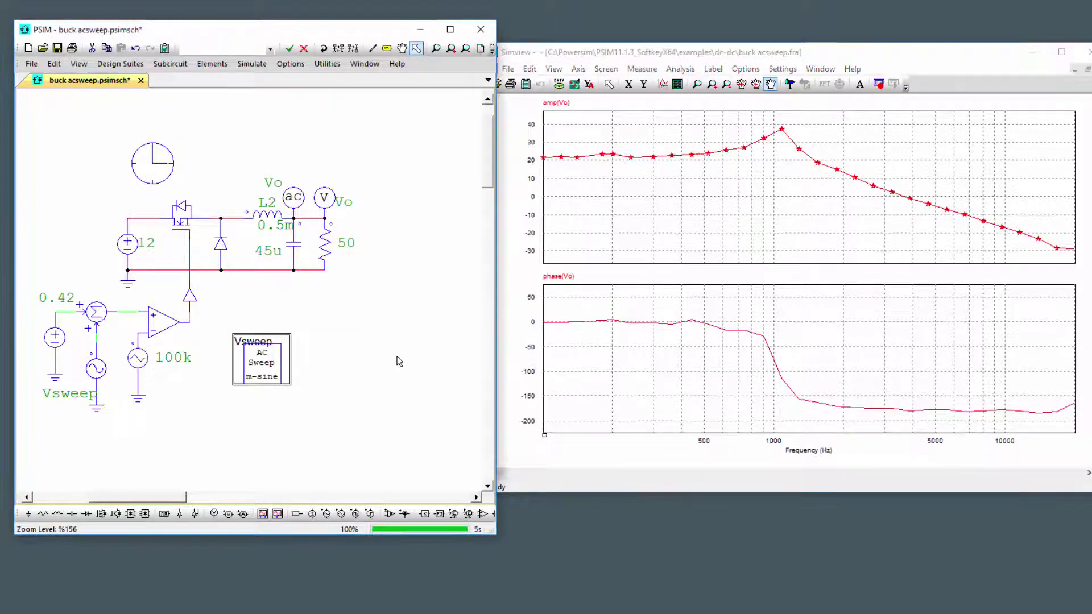
double_click(276, 381)
left_click(356, 482)
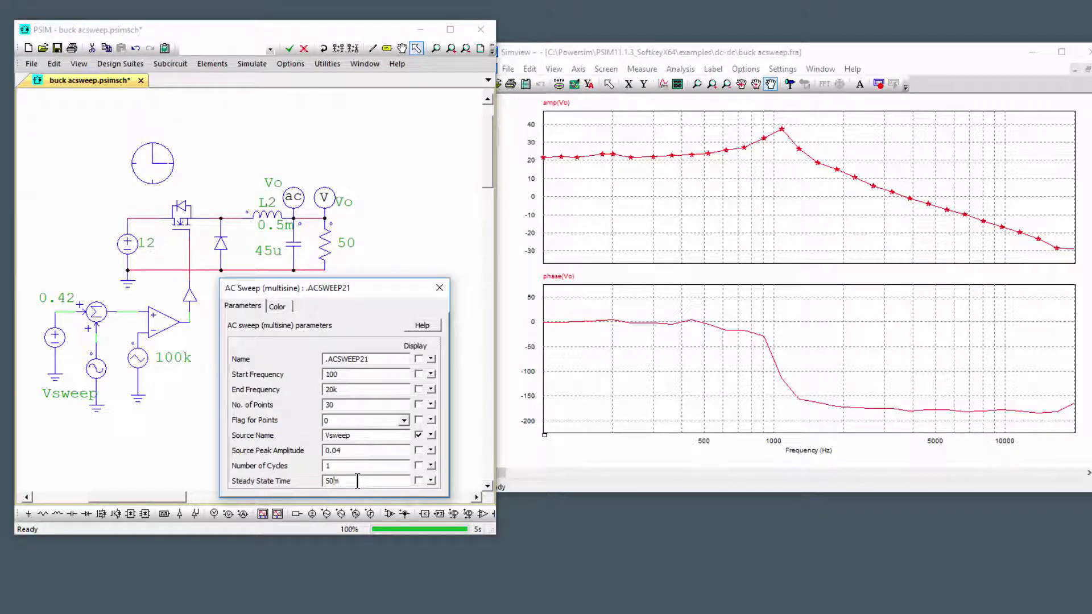
type("10")
left_click(400, 190)
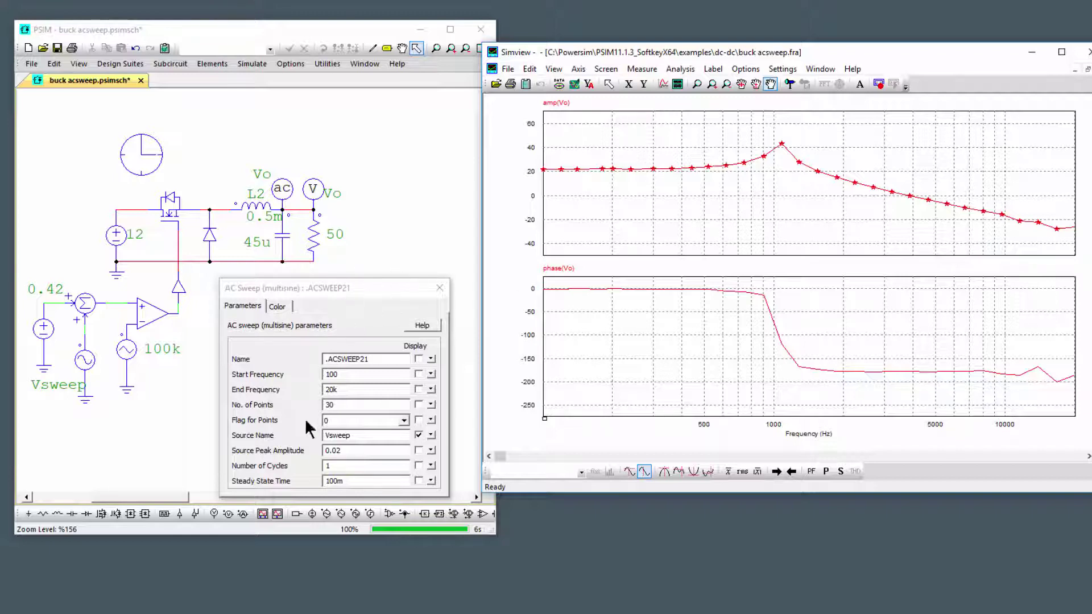
double_click(387, 455)
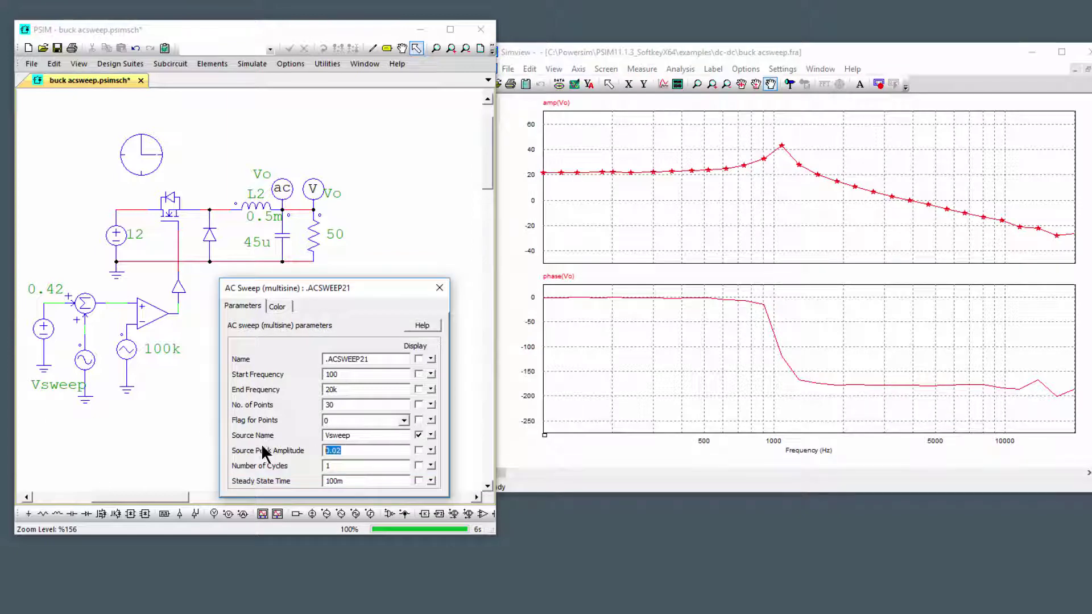
left_click(438, 288)
left_click(240, 357)
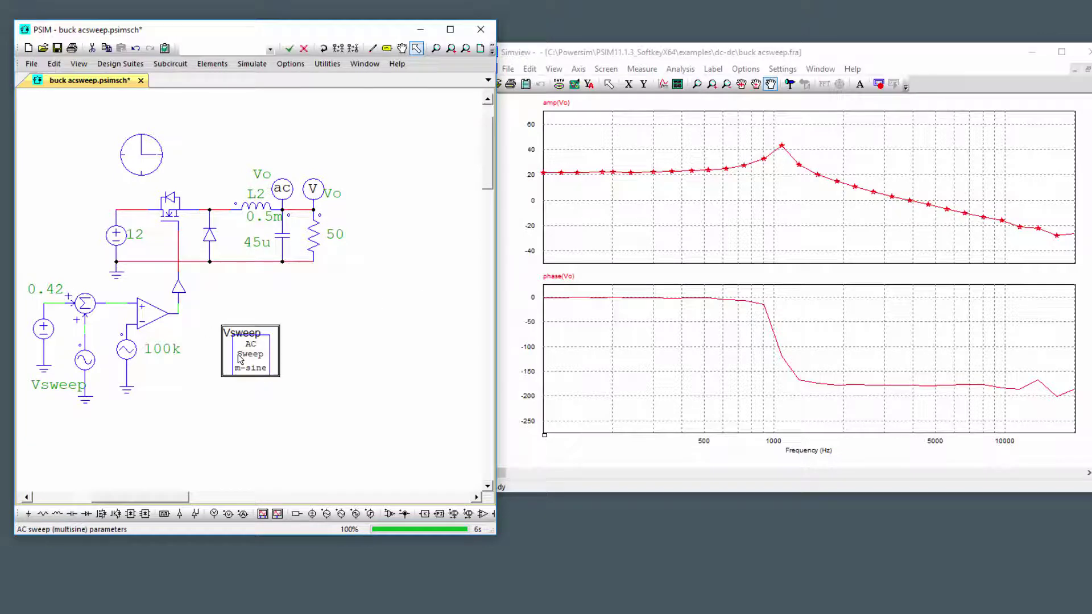
Step: Give the Vsweep sine source 0.02 peak amplitude and change its frequency from 200 to 15k
double_click(86, 359)
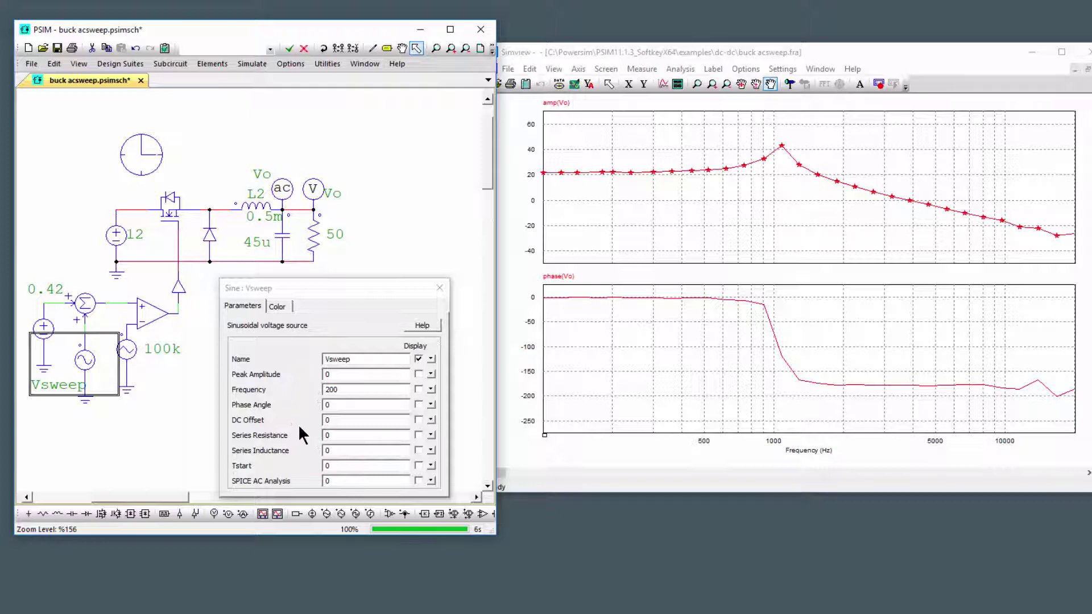
left_click(352, 374)
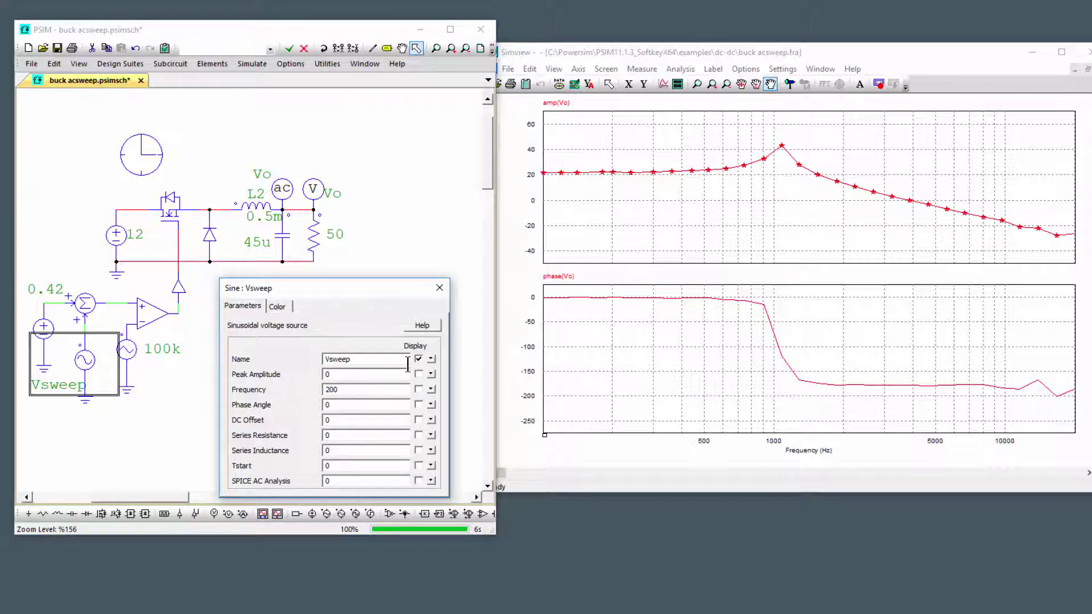
left_click(410, 226)
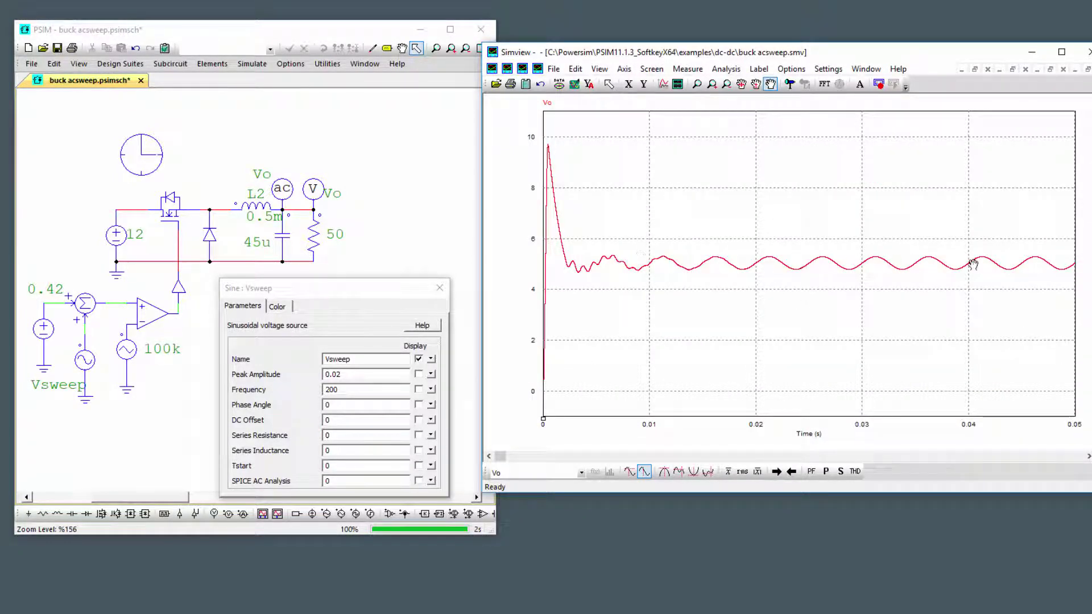
double_click(353, 389)
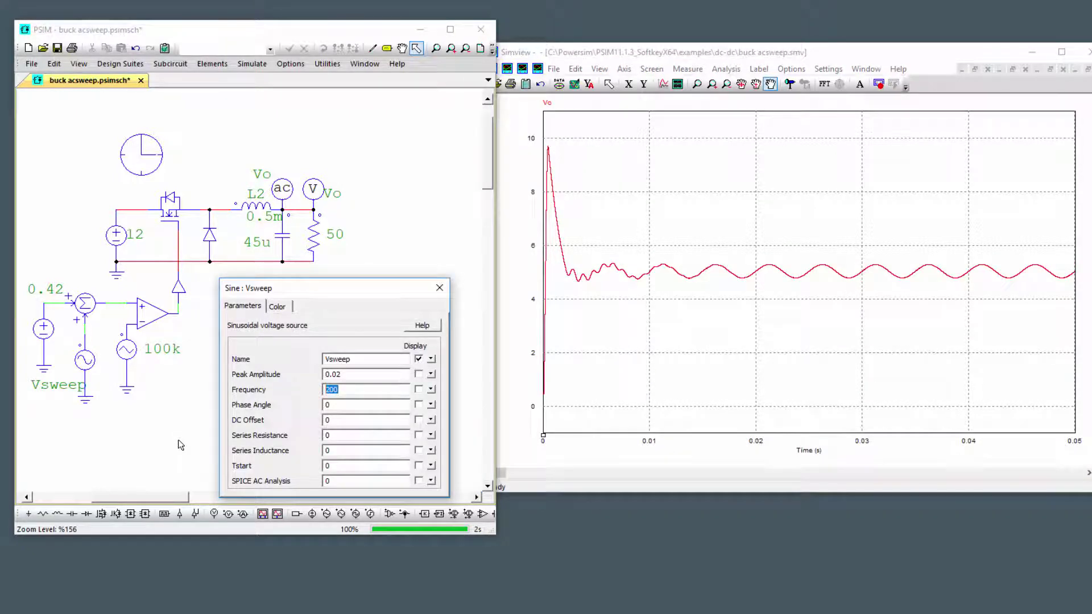
type("15k")
left_click(398, 220)
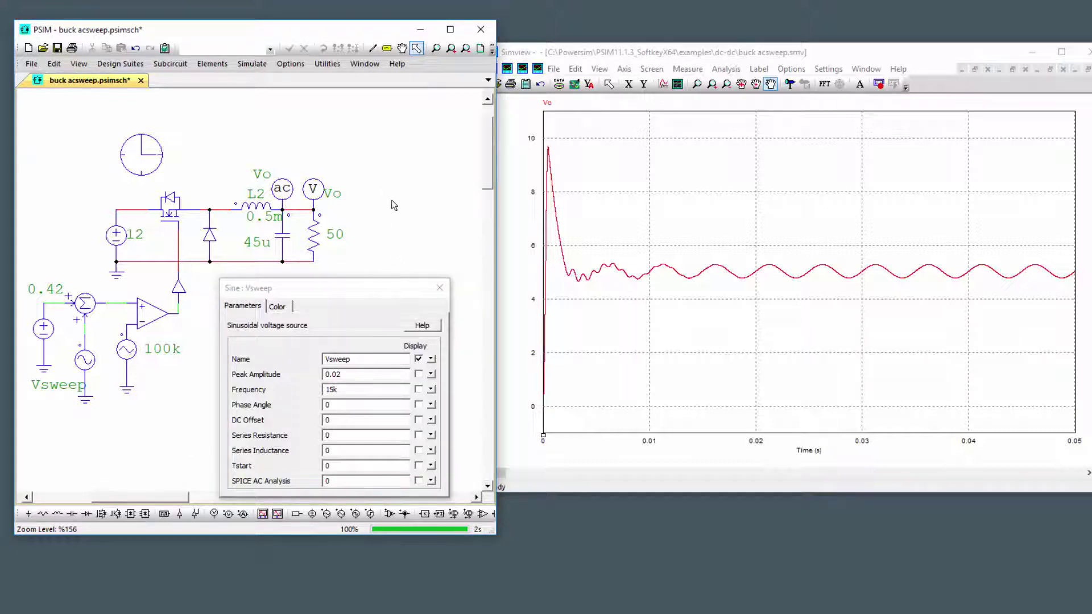
left_click(440, 288)
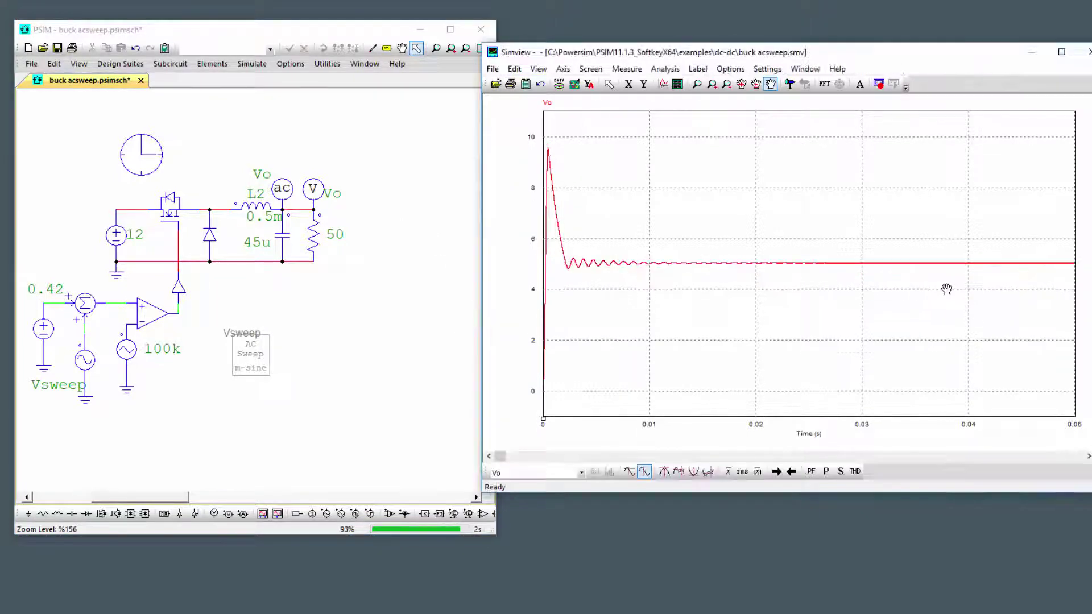
Step: Zoom in twice on the Vo ripple in Simview
left_click(696, 84)
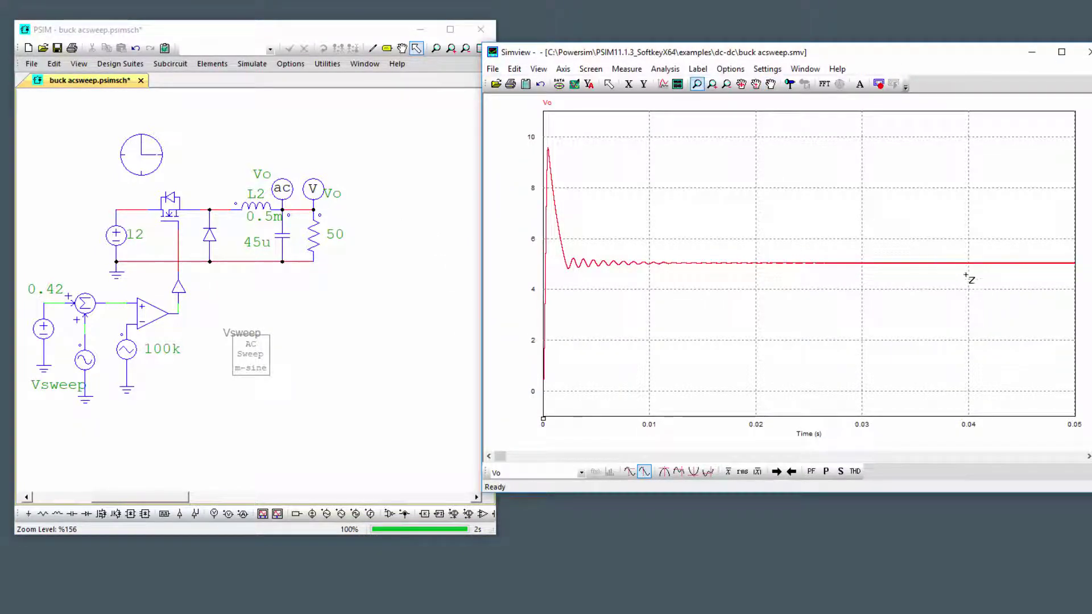
left_click(938, 275)
left_click(853, 220)
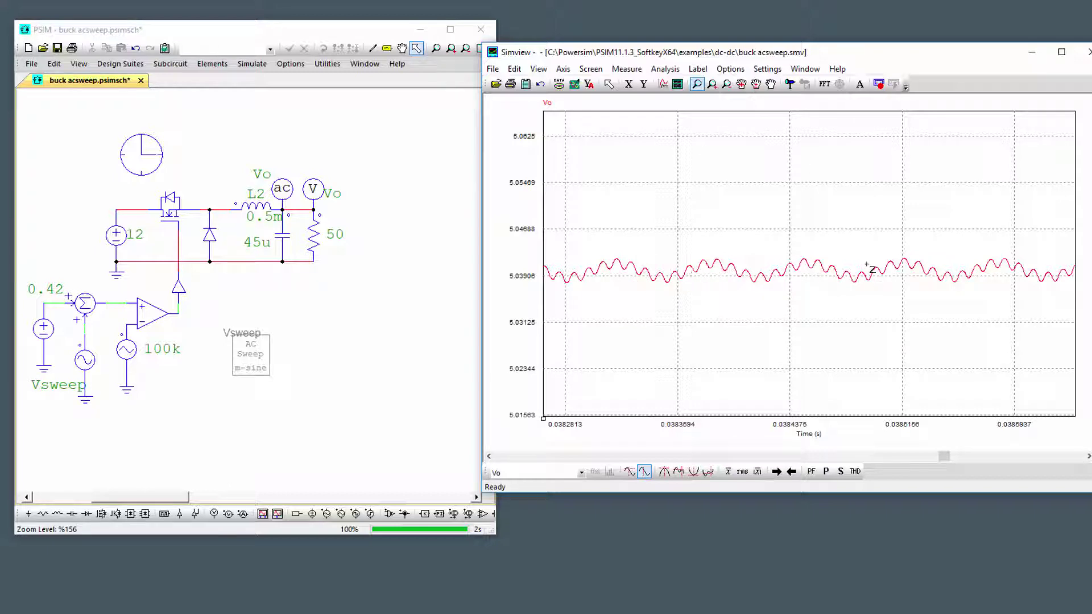
Step: Show Vo's FFT spectrum with a logarithmic frequency axis and amplitude in dB
left_click(824, 84)
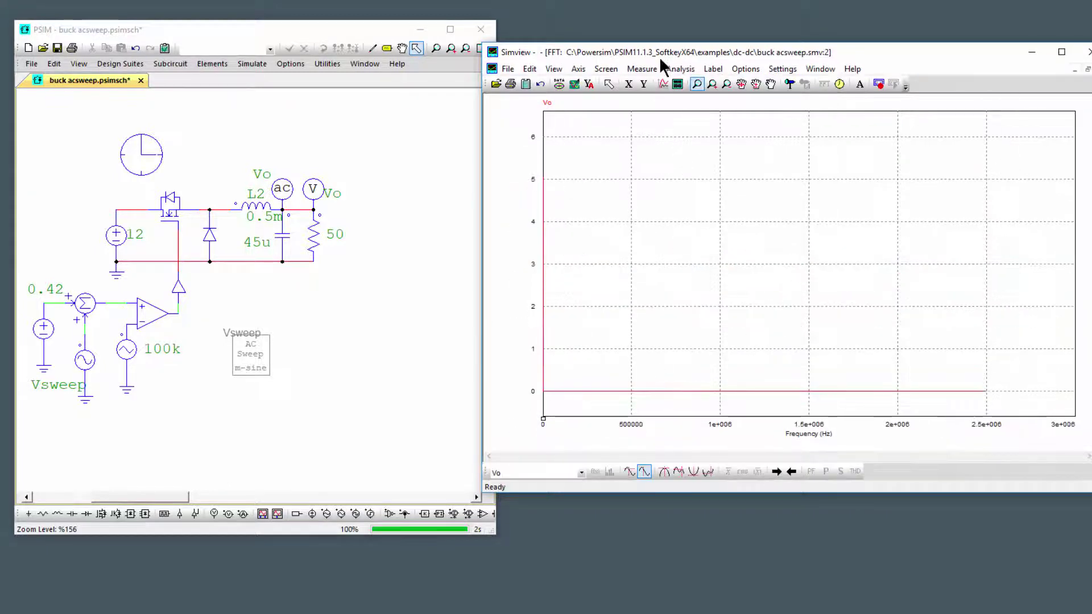
left_click(630, 84)
left_click(685, 253)
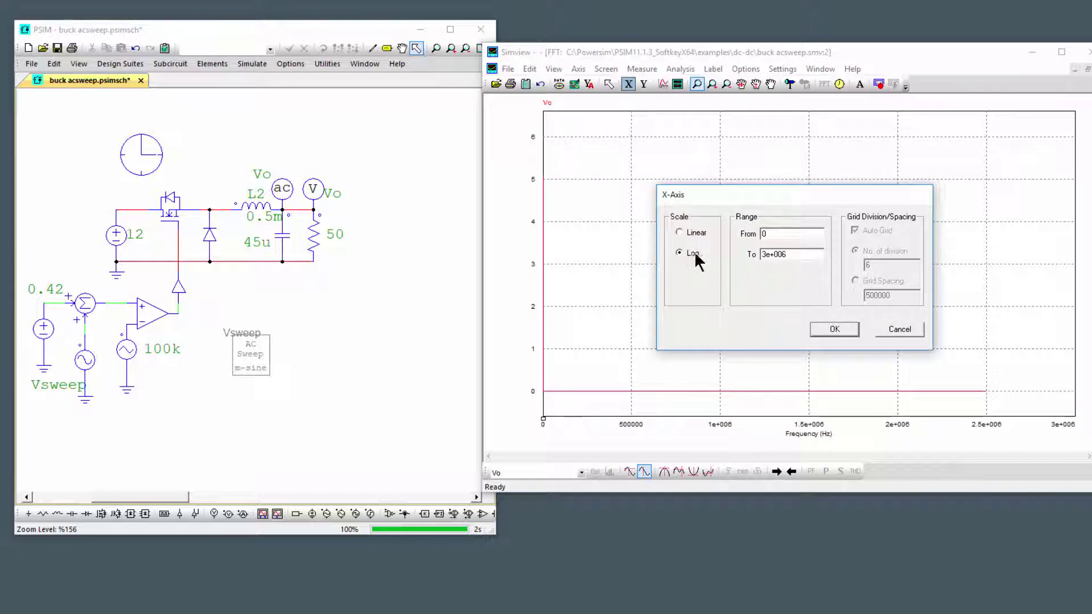
left_click(835, 330)
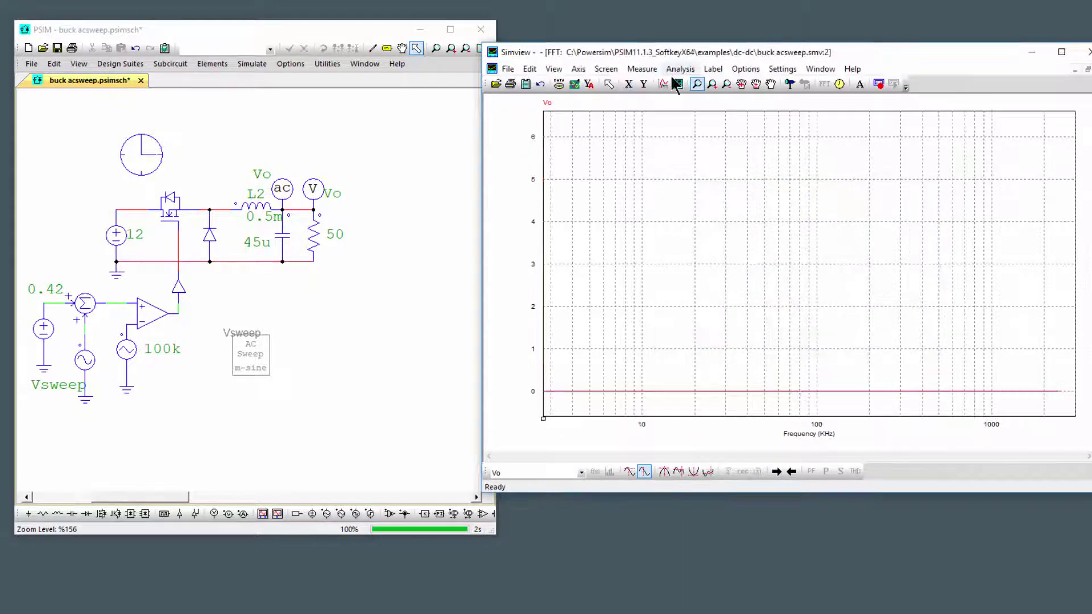
left_click(642, 84)
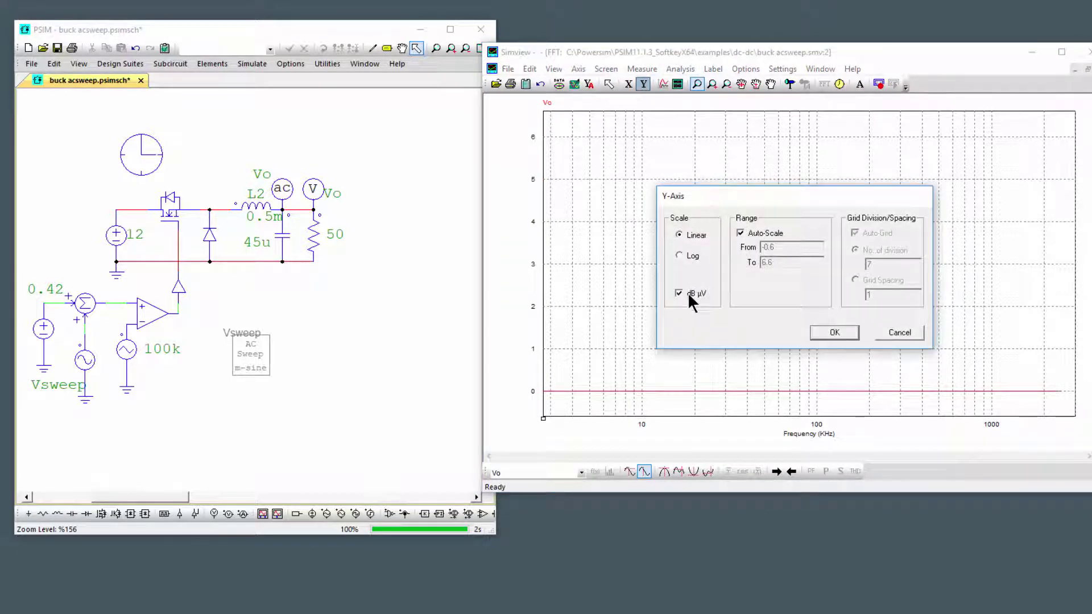
left_click(688, 293)
left_click(821, 335)
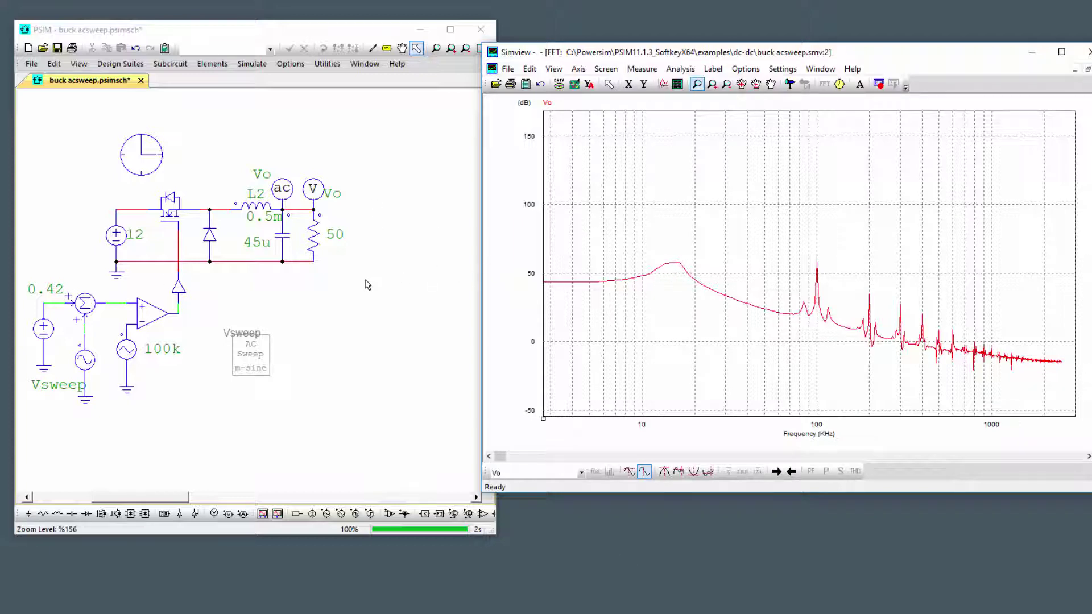
Step: Close the FFT view, review the AC sweep parameters, and return to the buck acsweep.fra Bode plot
left_click(1087, 69)
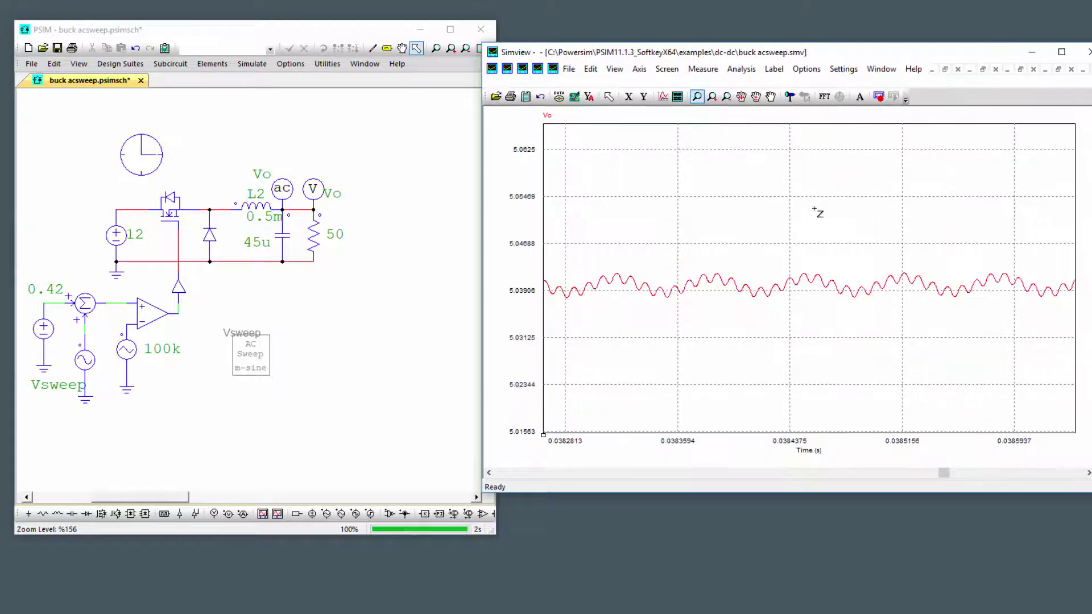
left_click(272, 374)
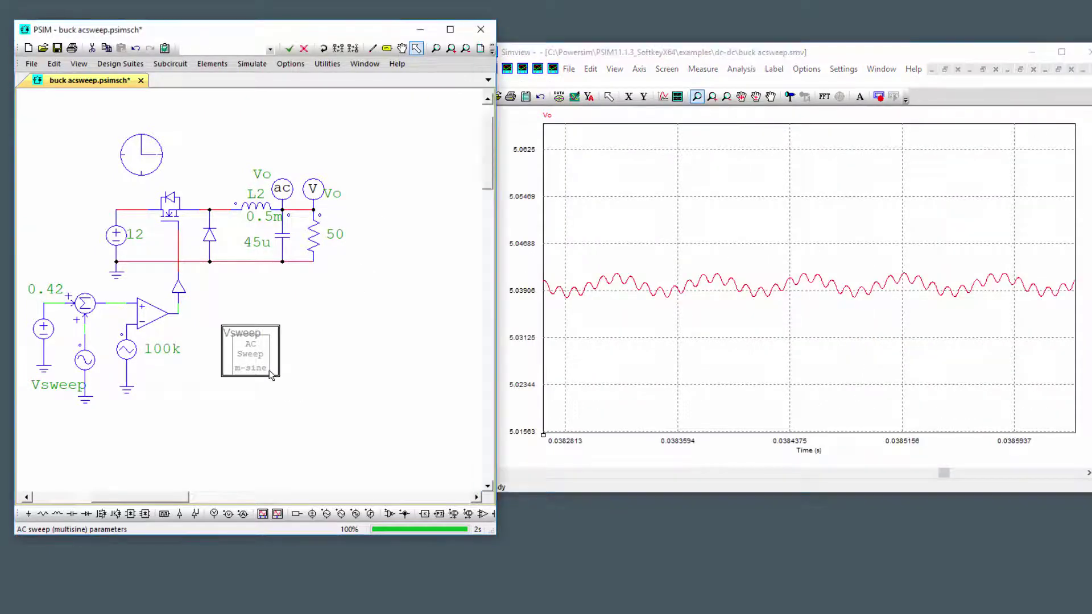
left_click(361, 358)
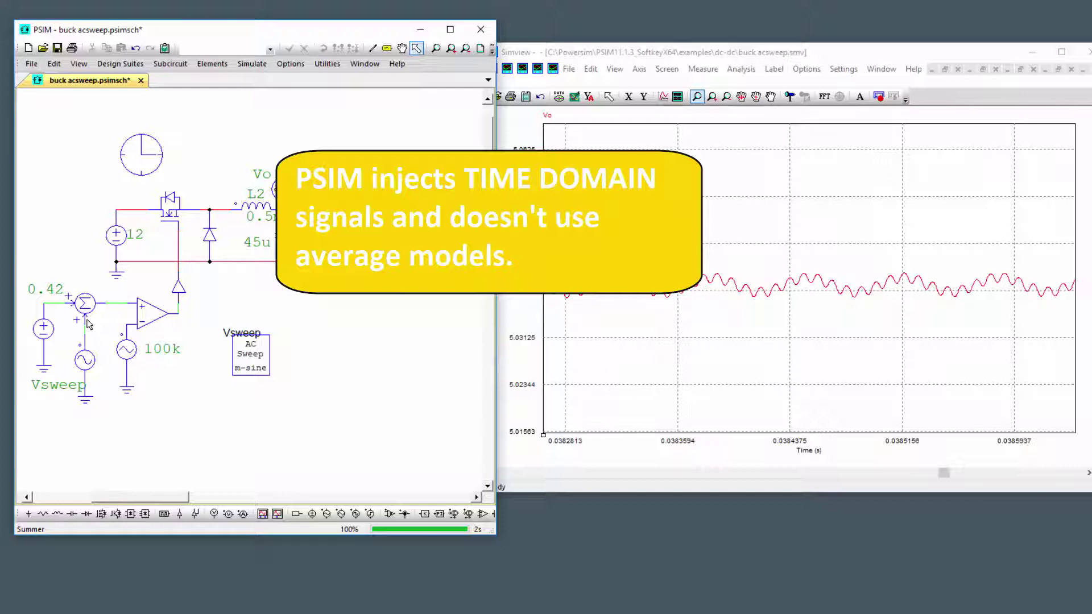
double_click(255, 370)
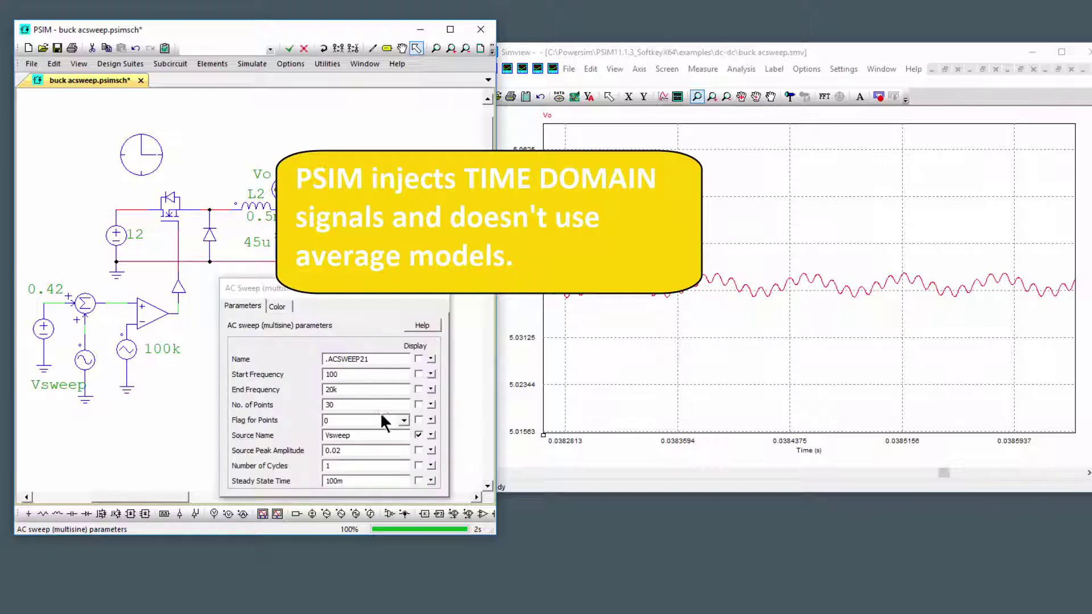
left_click(441, 289)
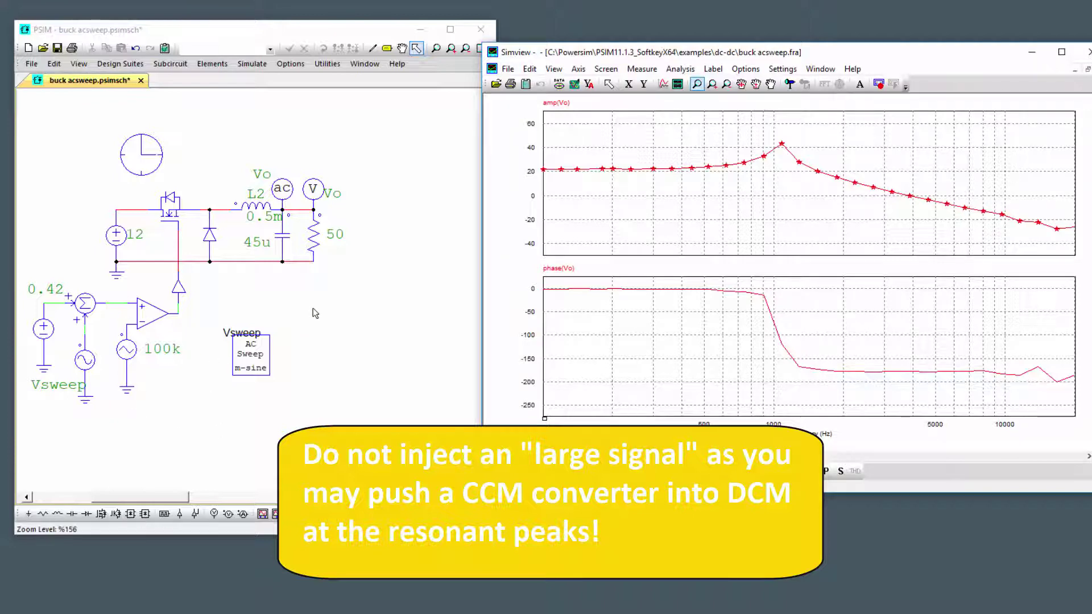
Step: Change load resistor R3's resistance from 50 to 0.5 ohms and rerun the AC sweep
double_click(313, 234)
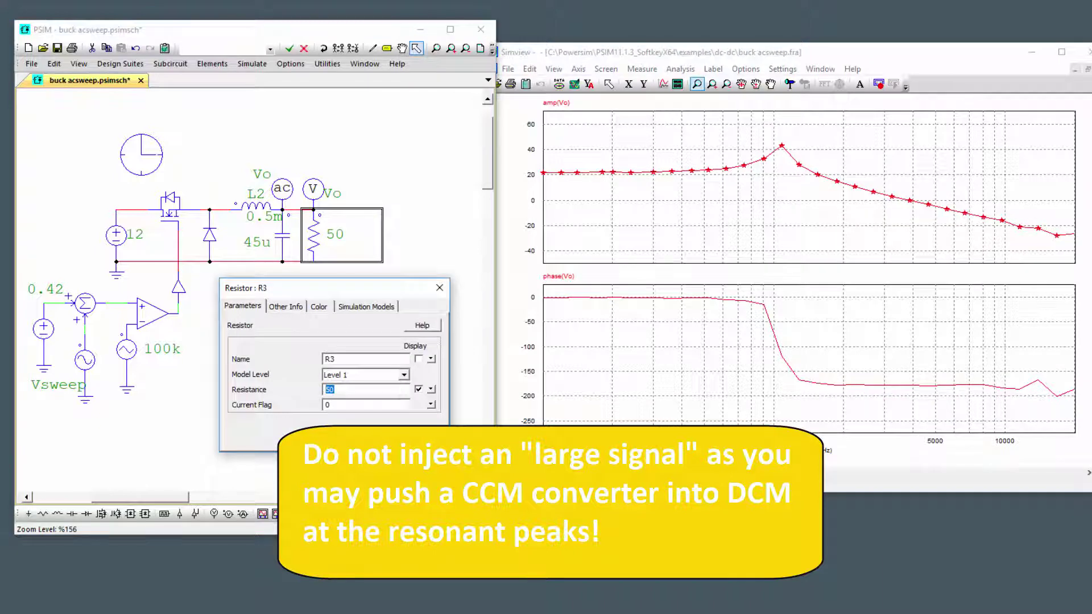
left_click(439, 288)
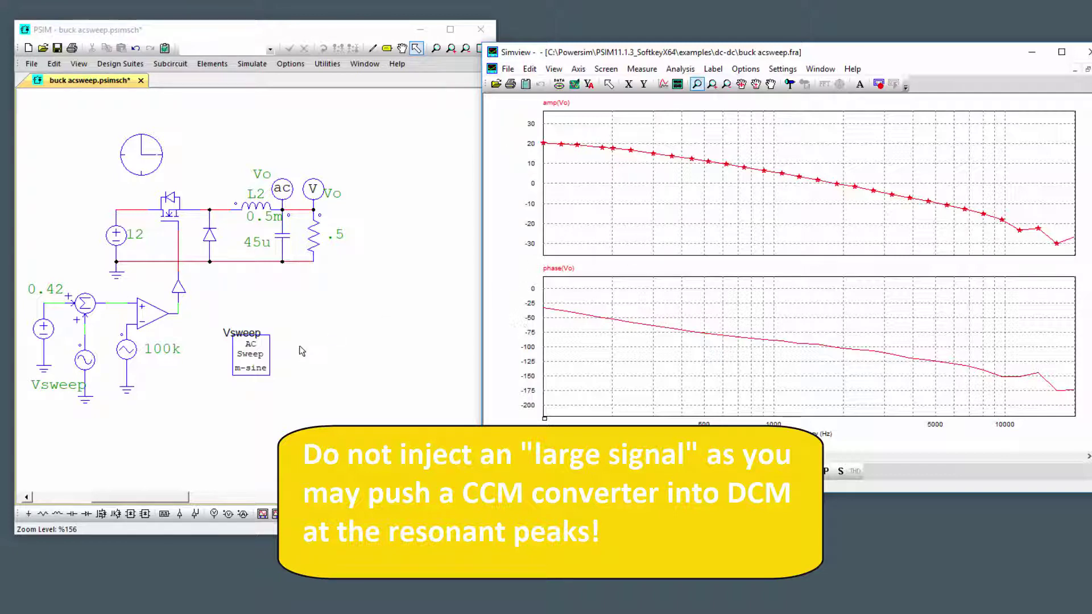
left_click(307, 322)
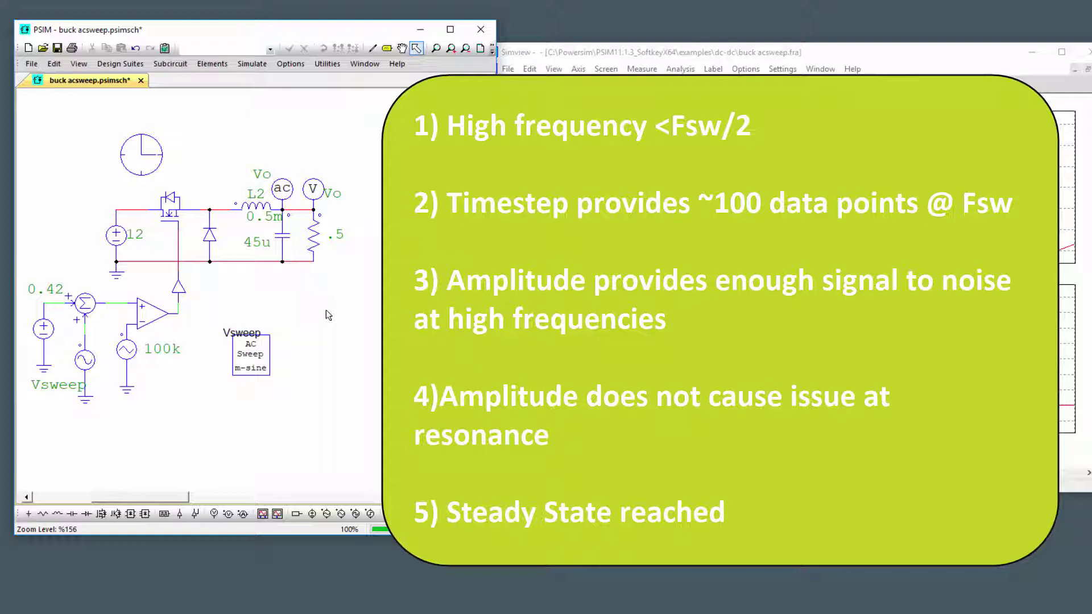
scroll(328, 315, "up", 1)
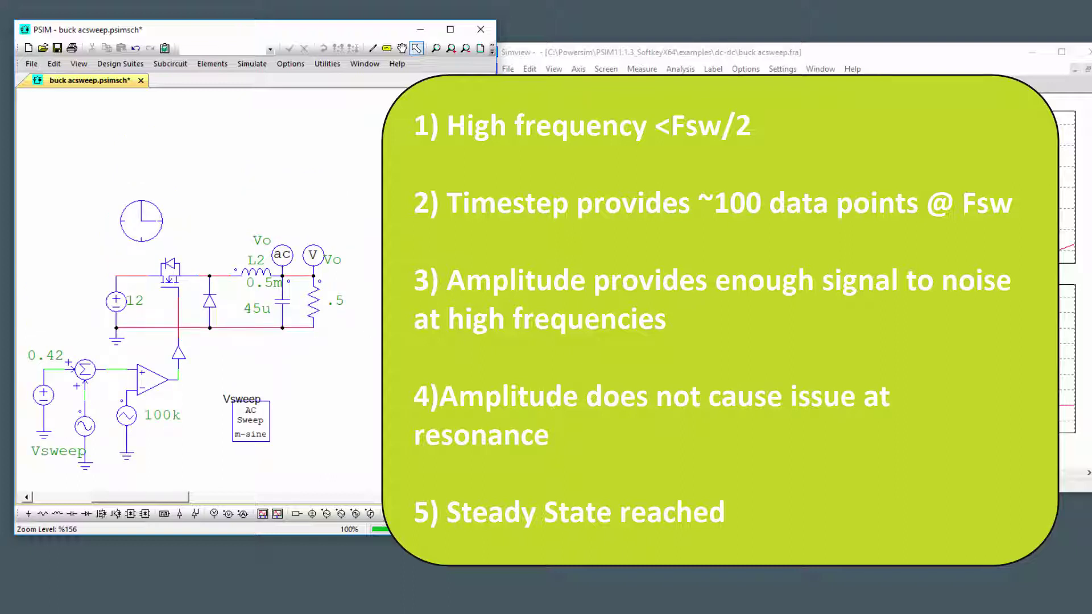
left_click_drag(359, 388, 377, 350)
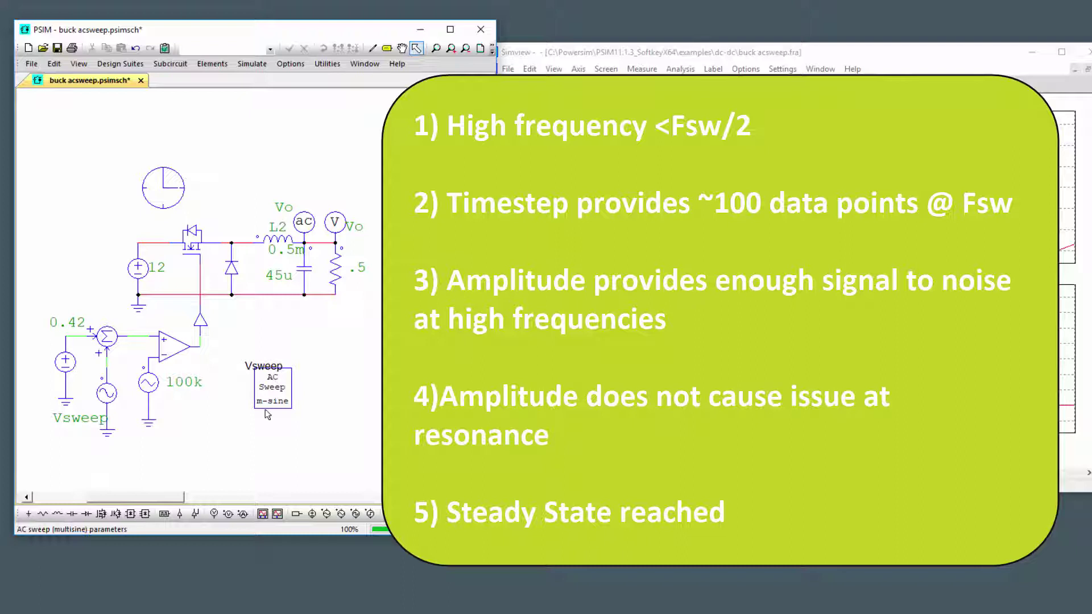
left_click(170, 202)
left_click(250, 376)
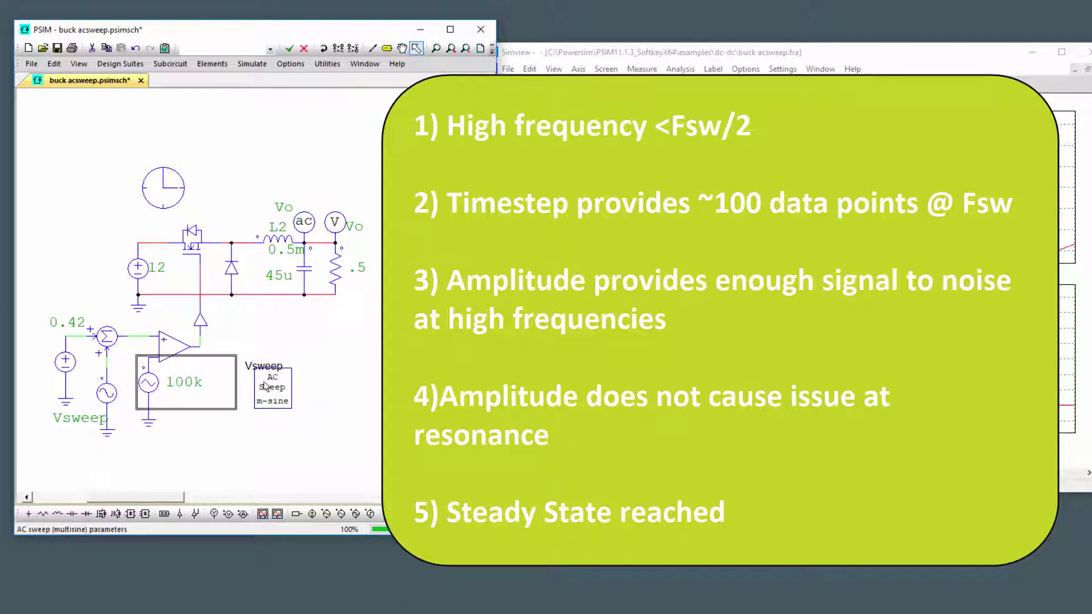
double_click(266, 391)
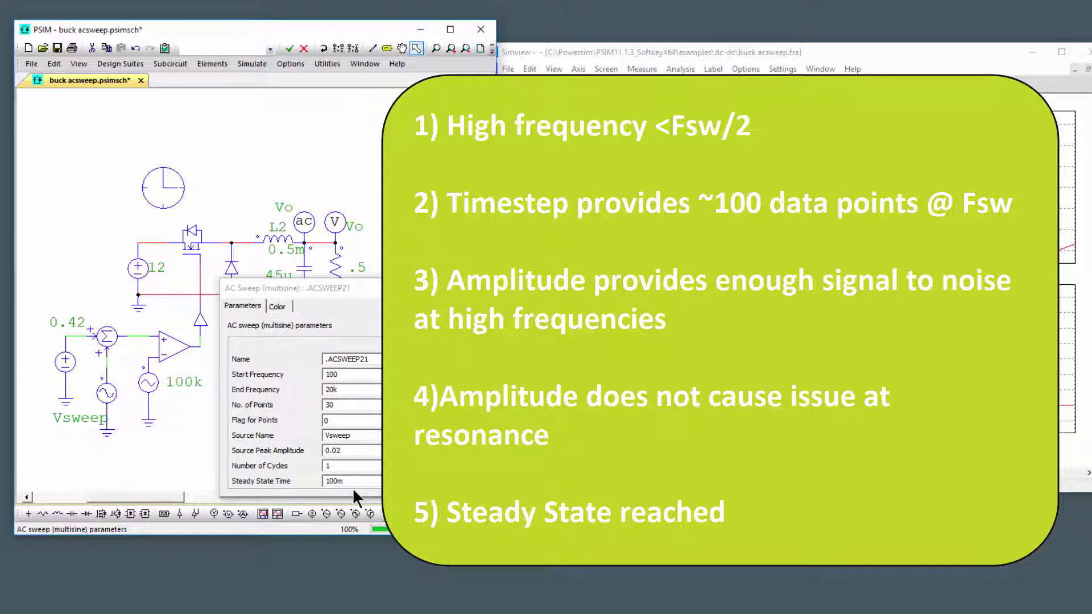
key("Escape")
scroll(207, 253, "up", 1)
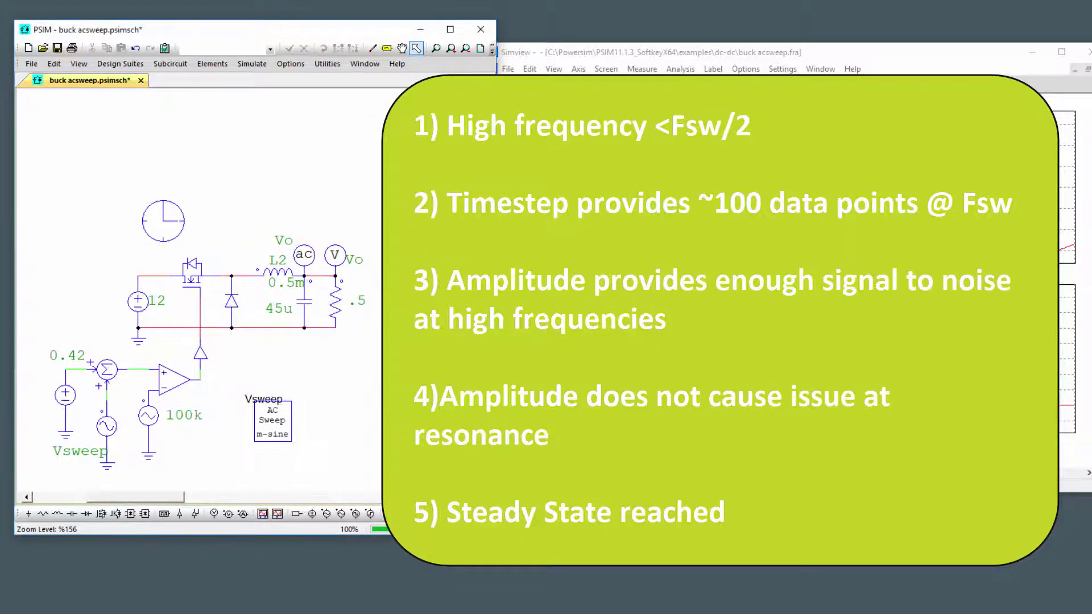